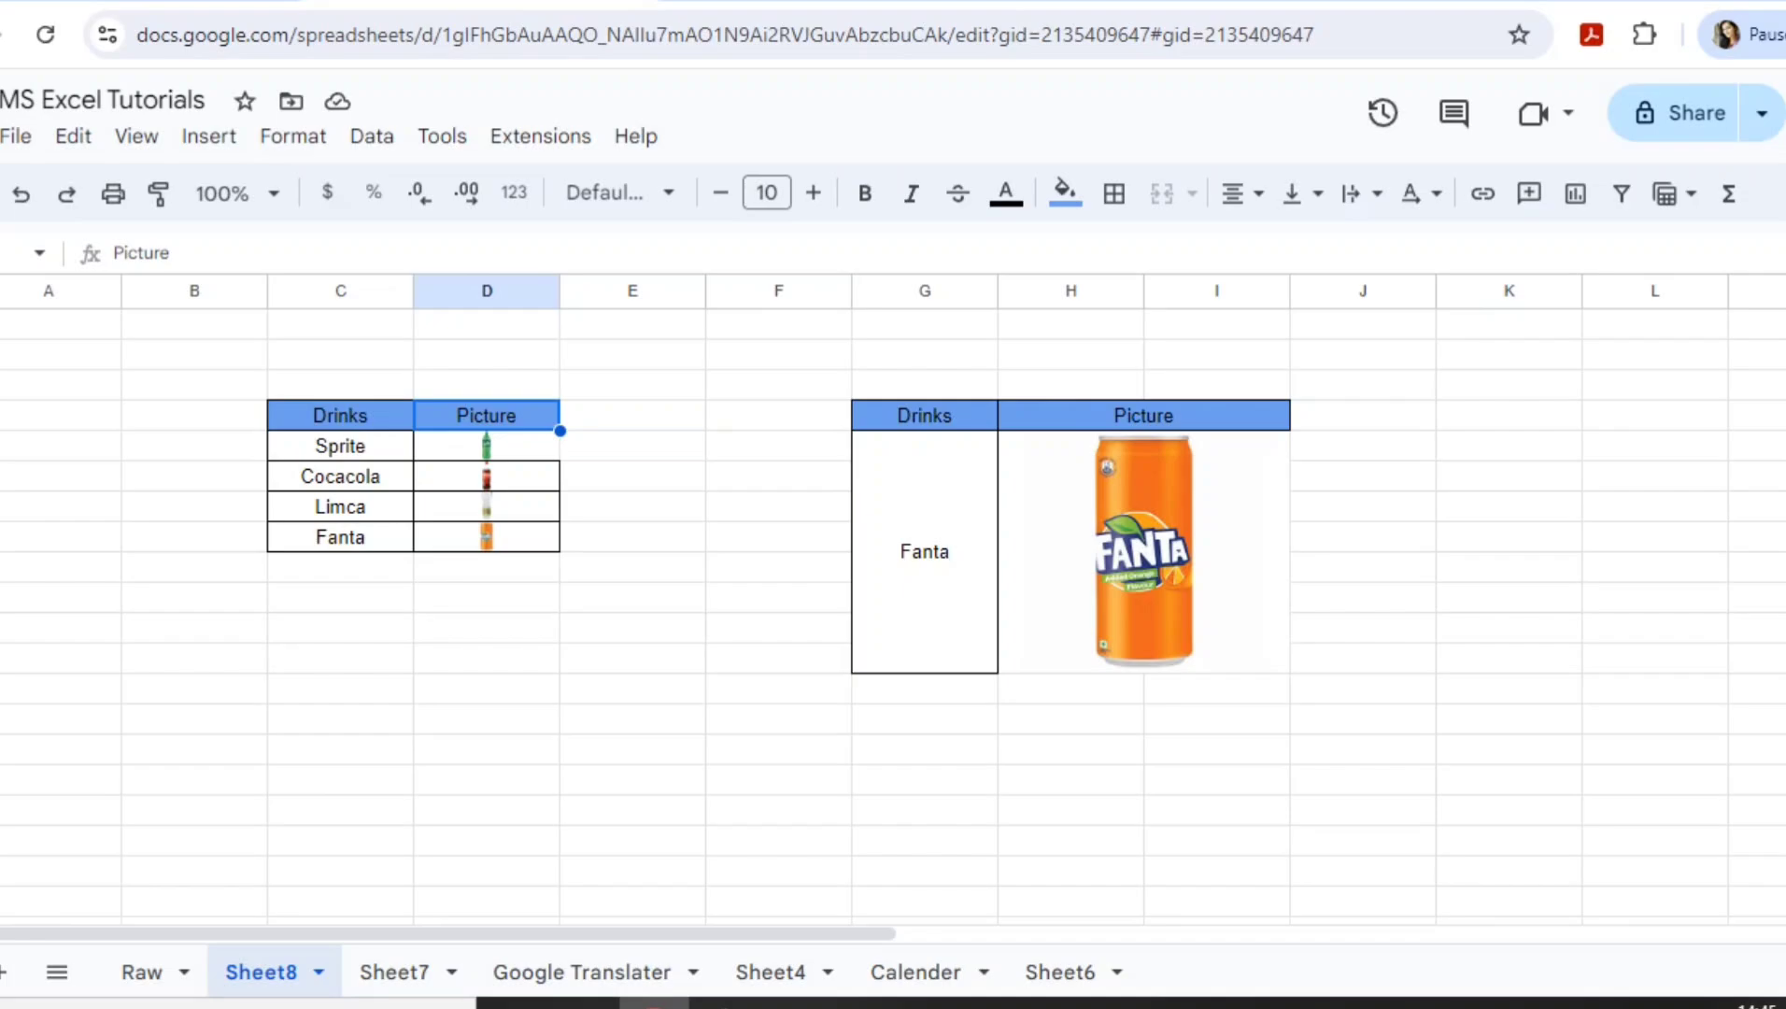
Step: Test the existing picture lookup by replacing the drink name in G5 with IIMCA, then with FANTA
click(924, 551)
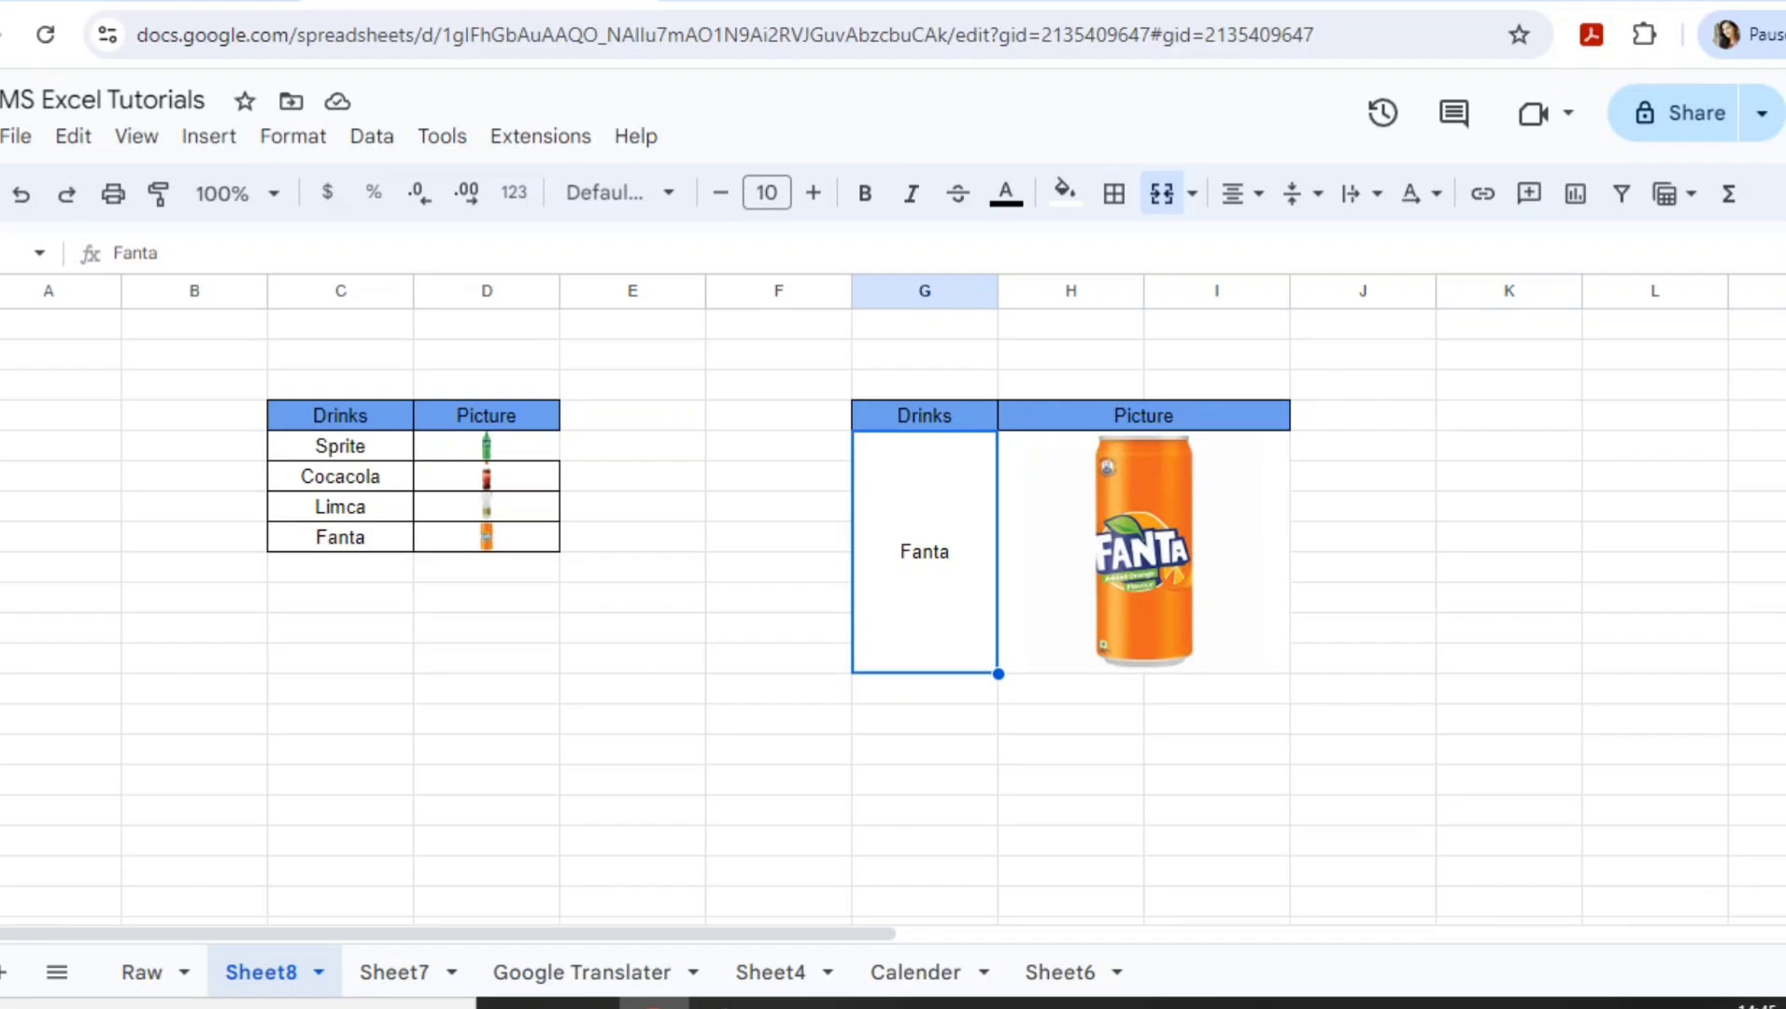
key(Delete)
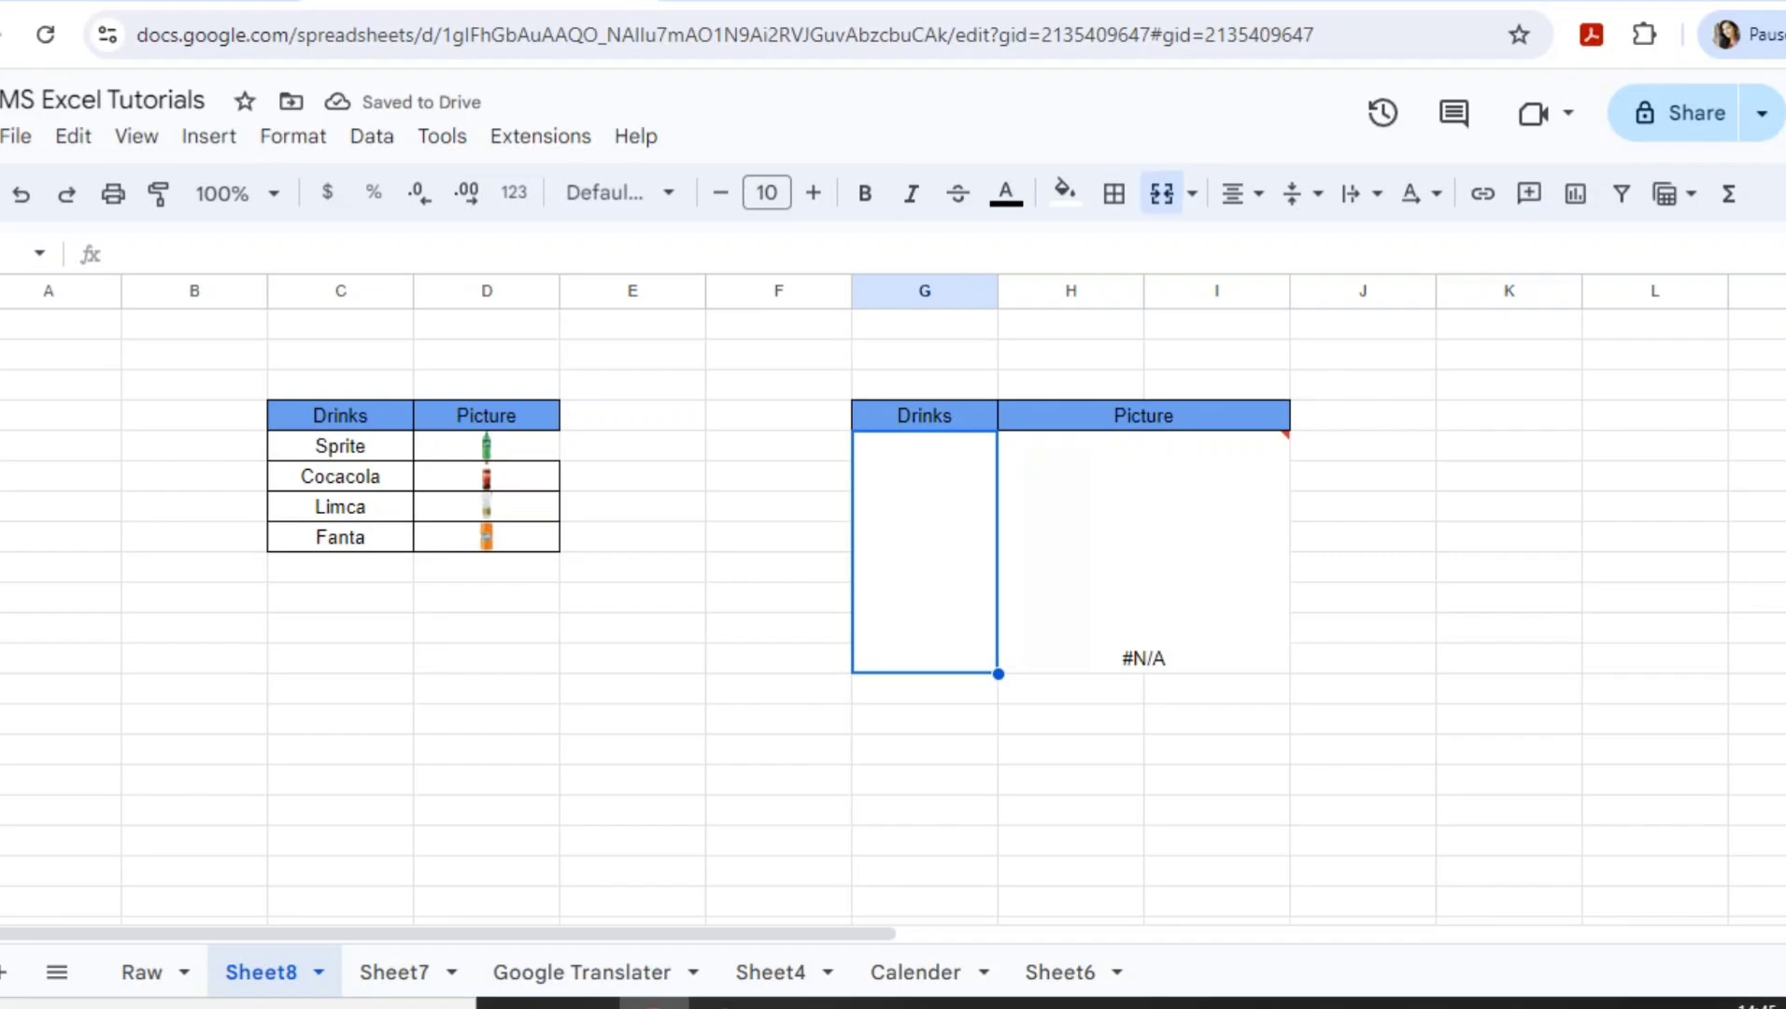
text(IIMCA)
key(Return)
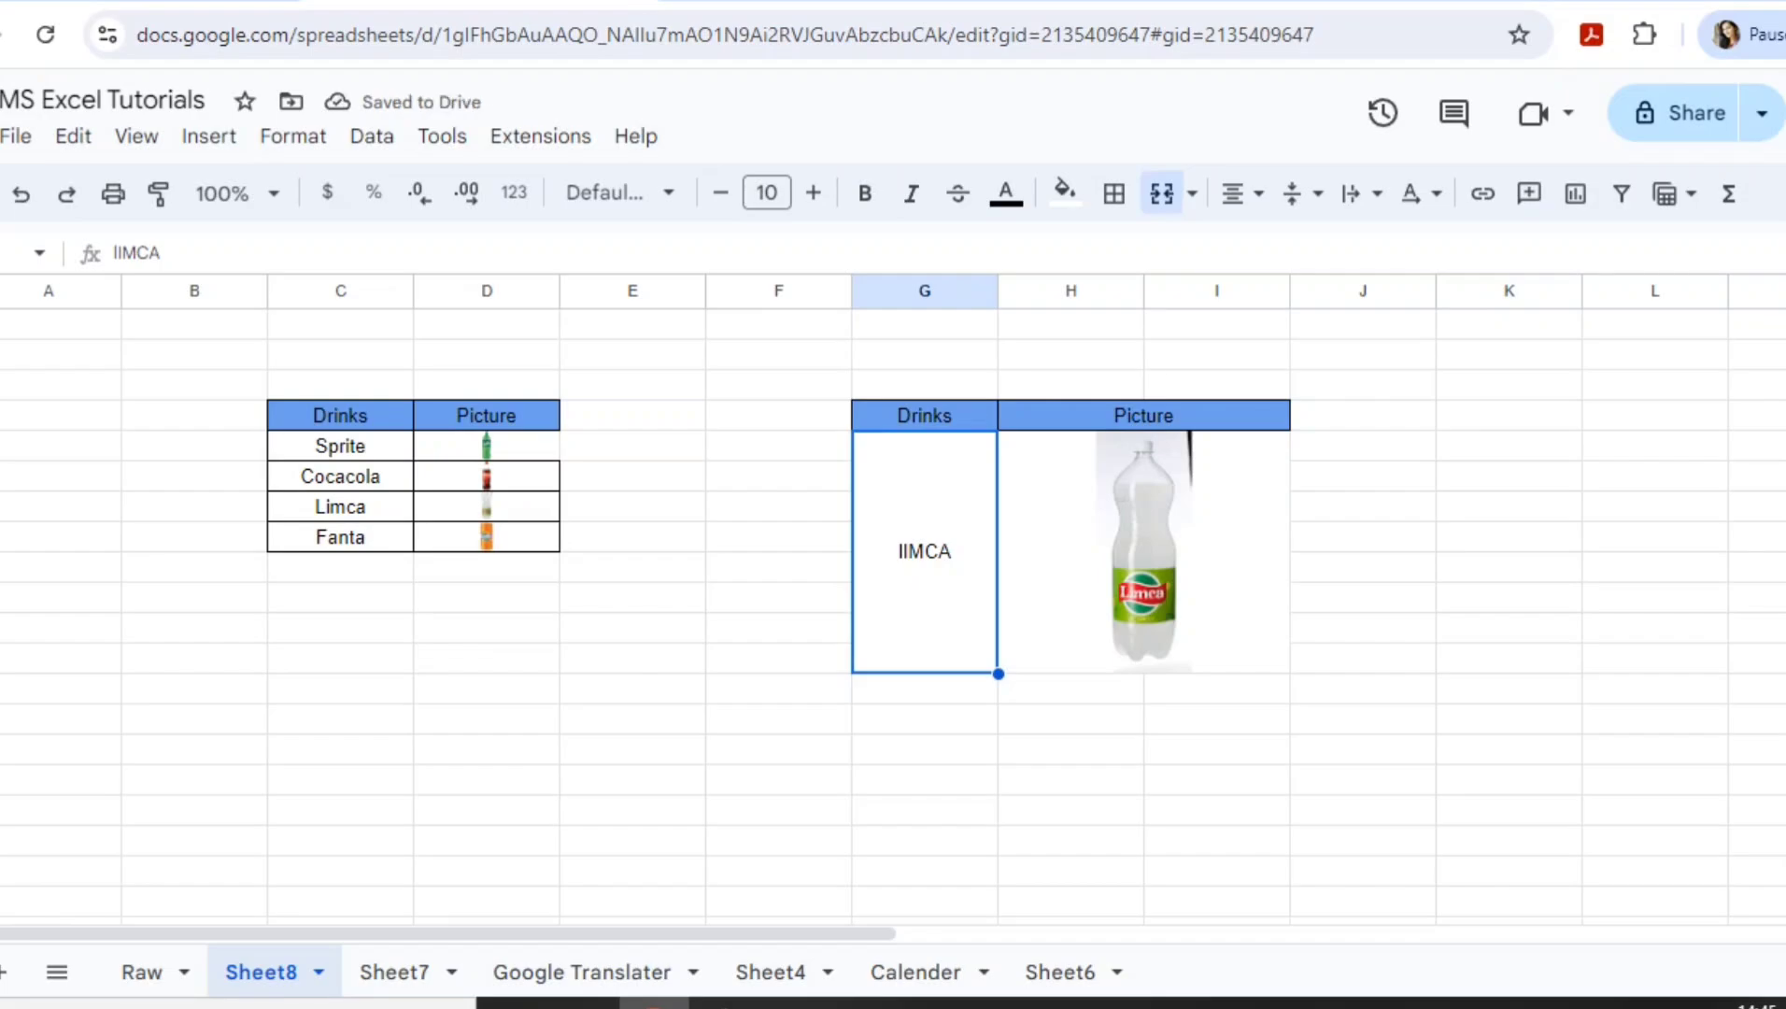
text(FANTA)
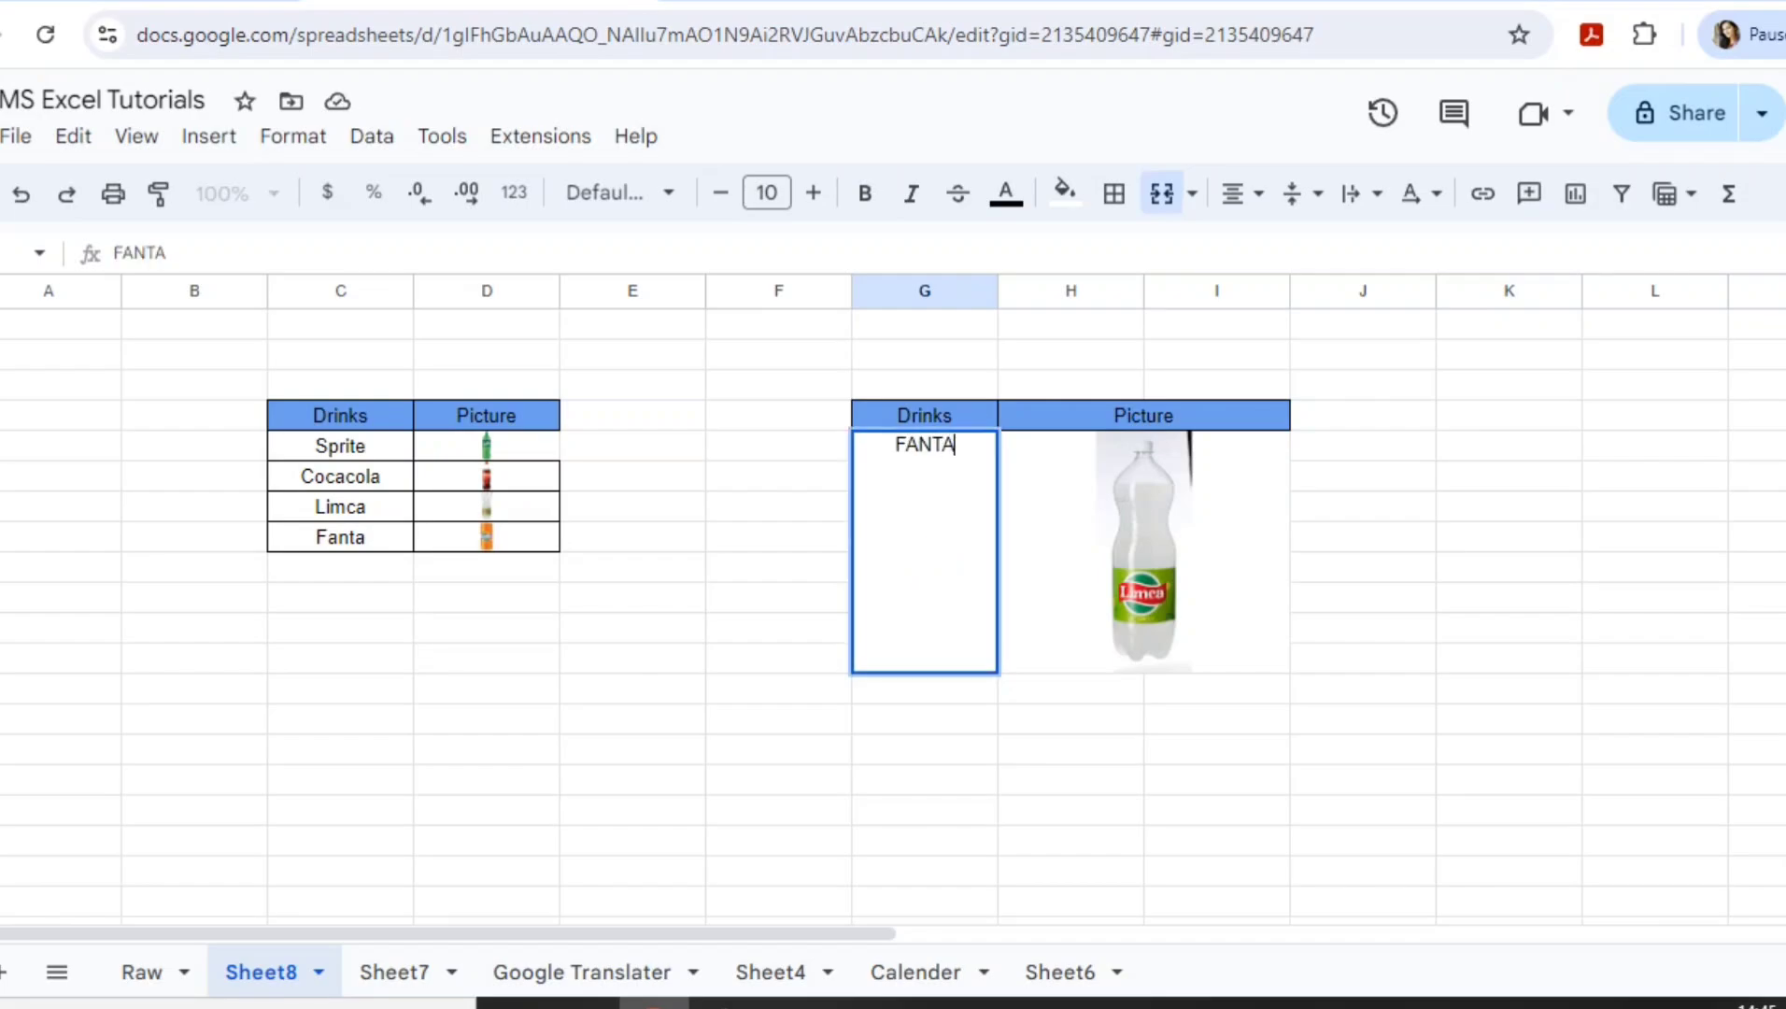
key(Return)
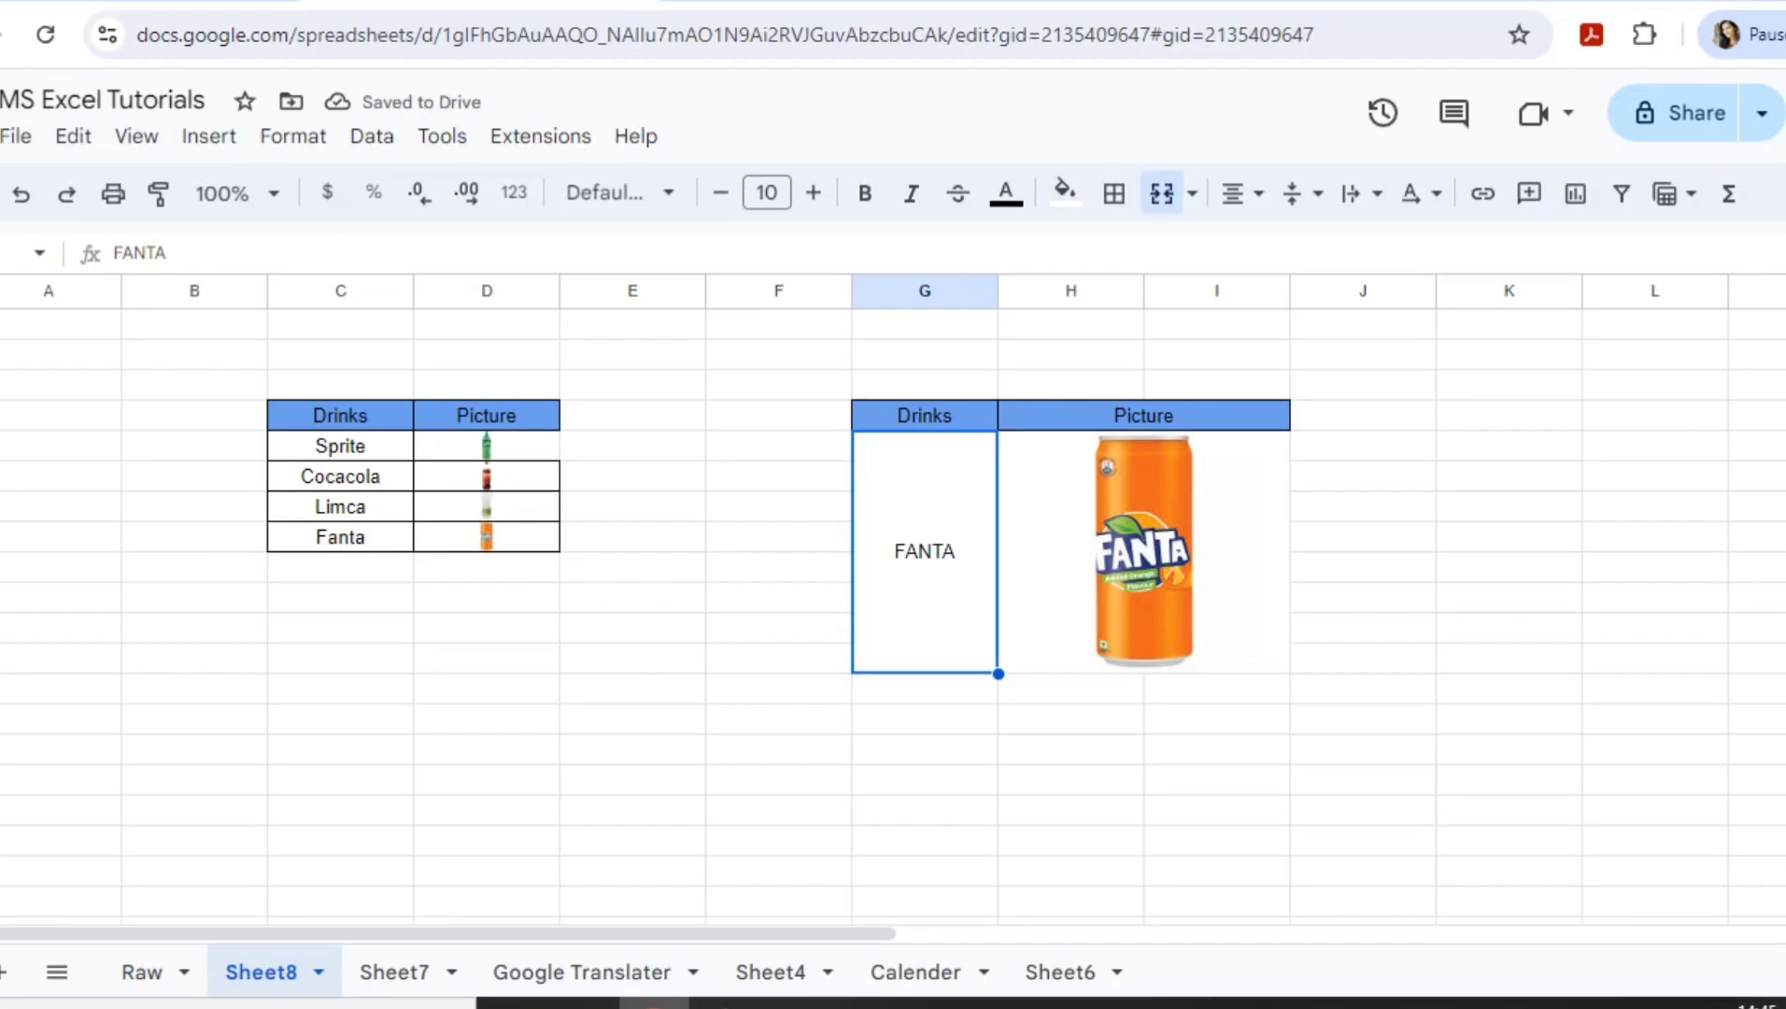
Step: View the options for inserting an image in the Sprite picture cell D5, then close the dialog without adding one
click(486, 445)
key(shift+Down)
key(shift+Down)
key(shift+Down)
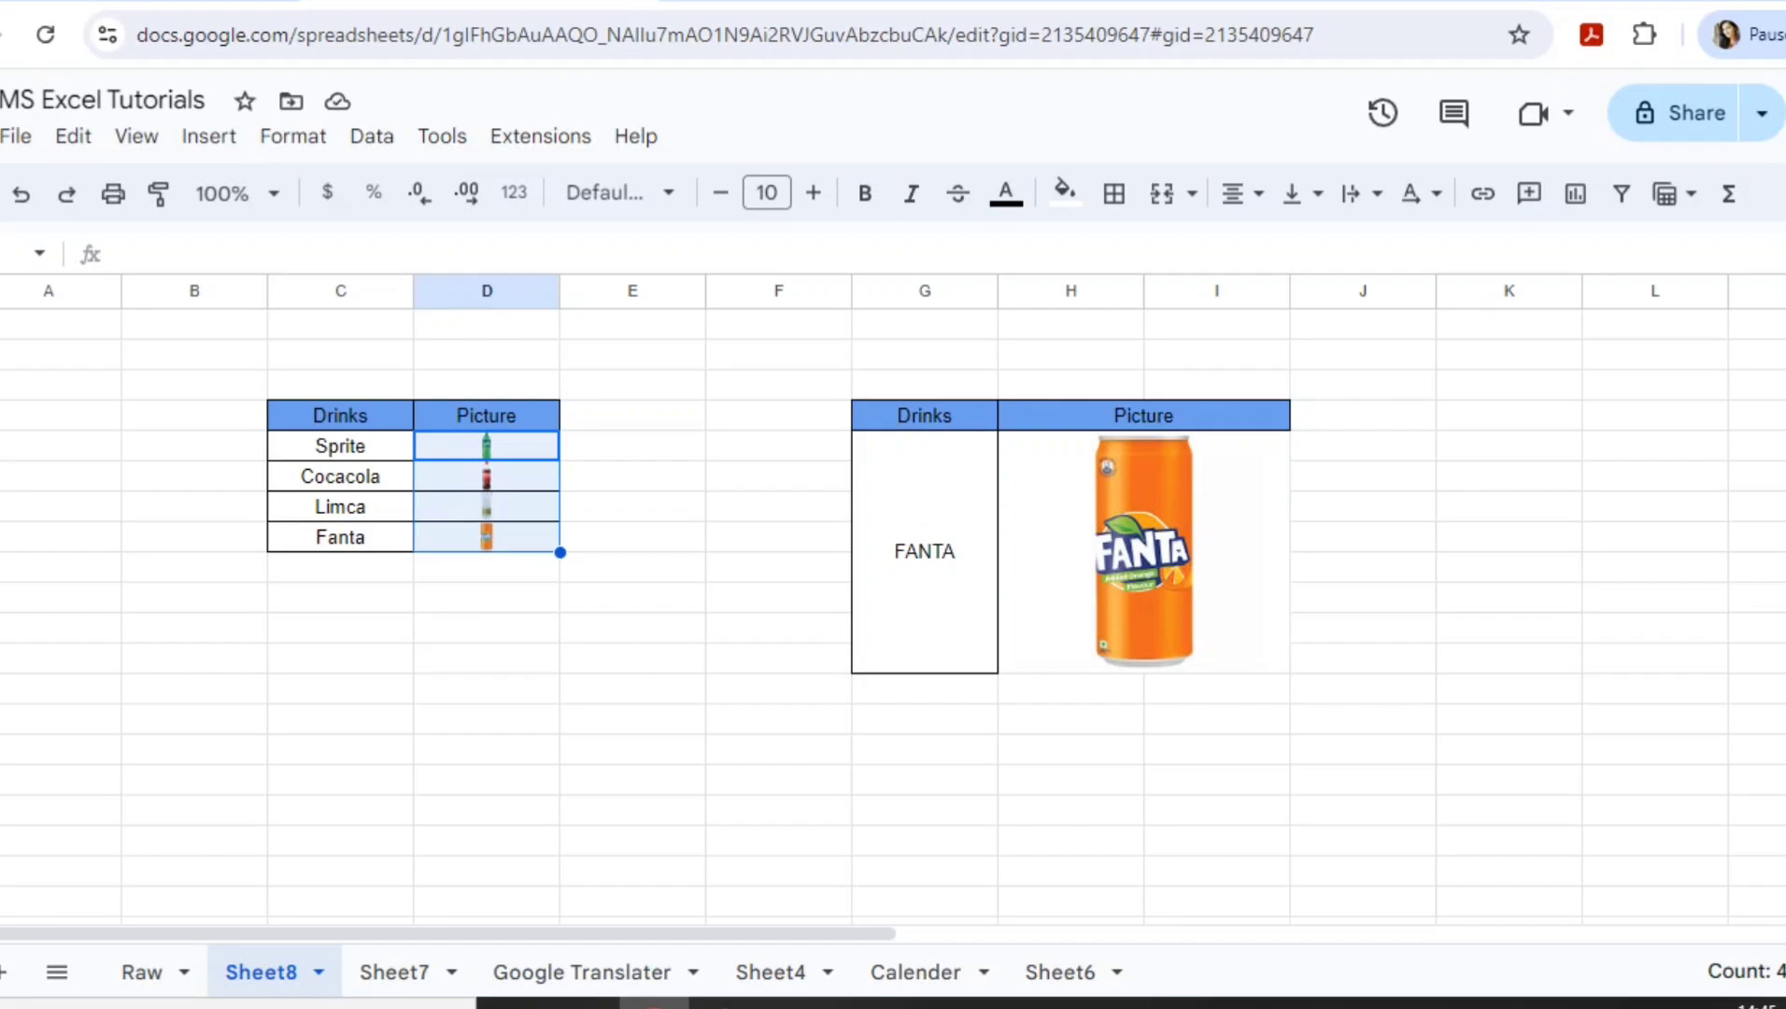
key(Left)
key(Right)
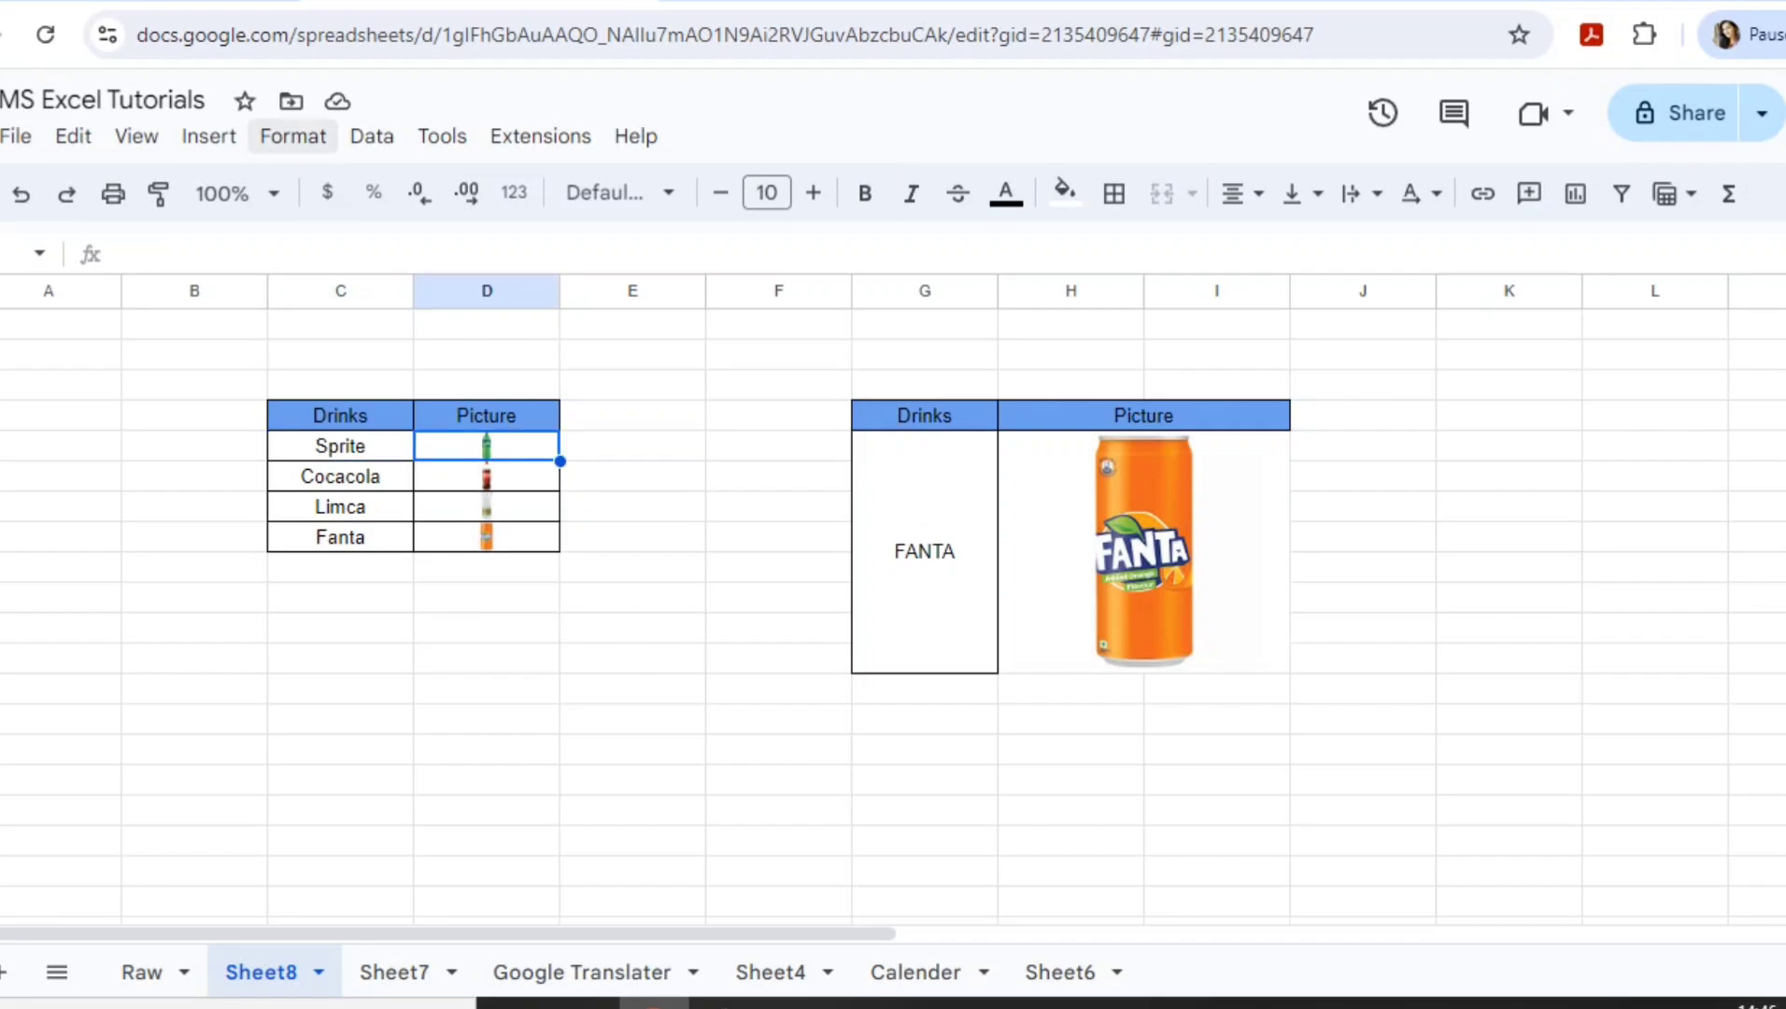
click(209, 135)
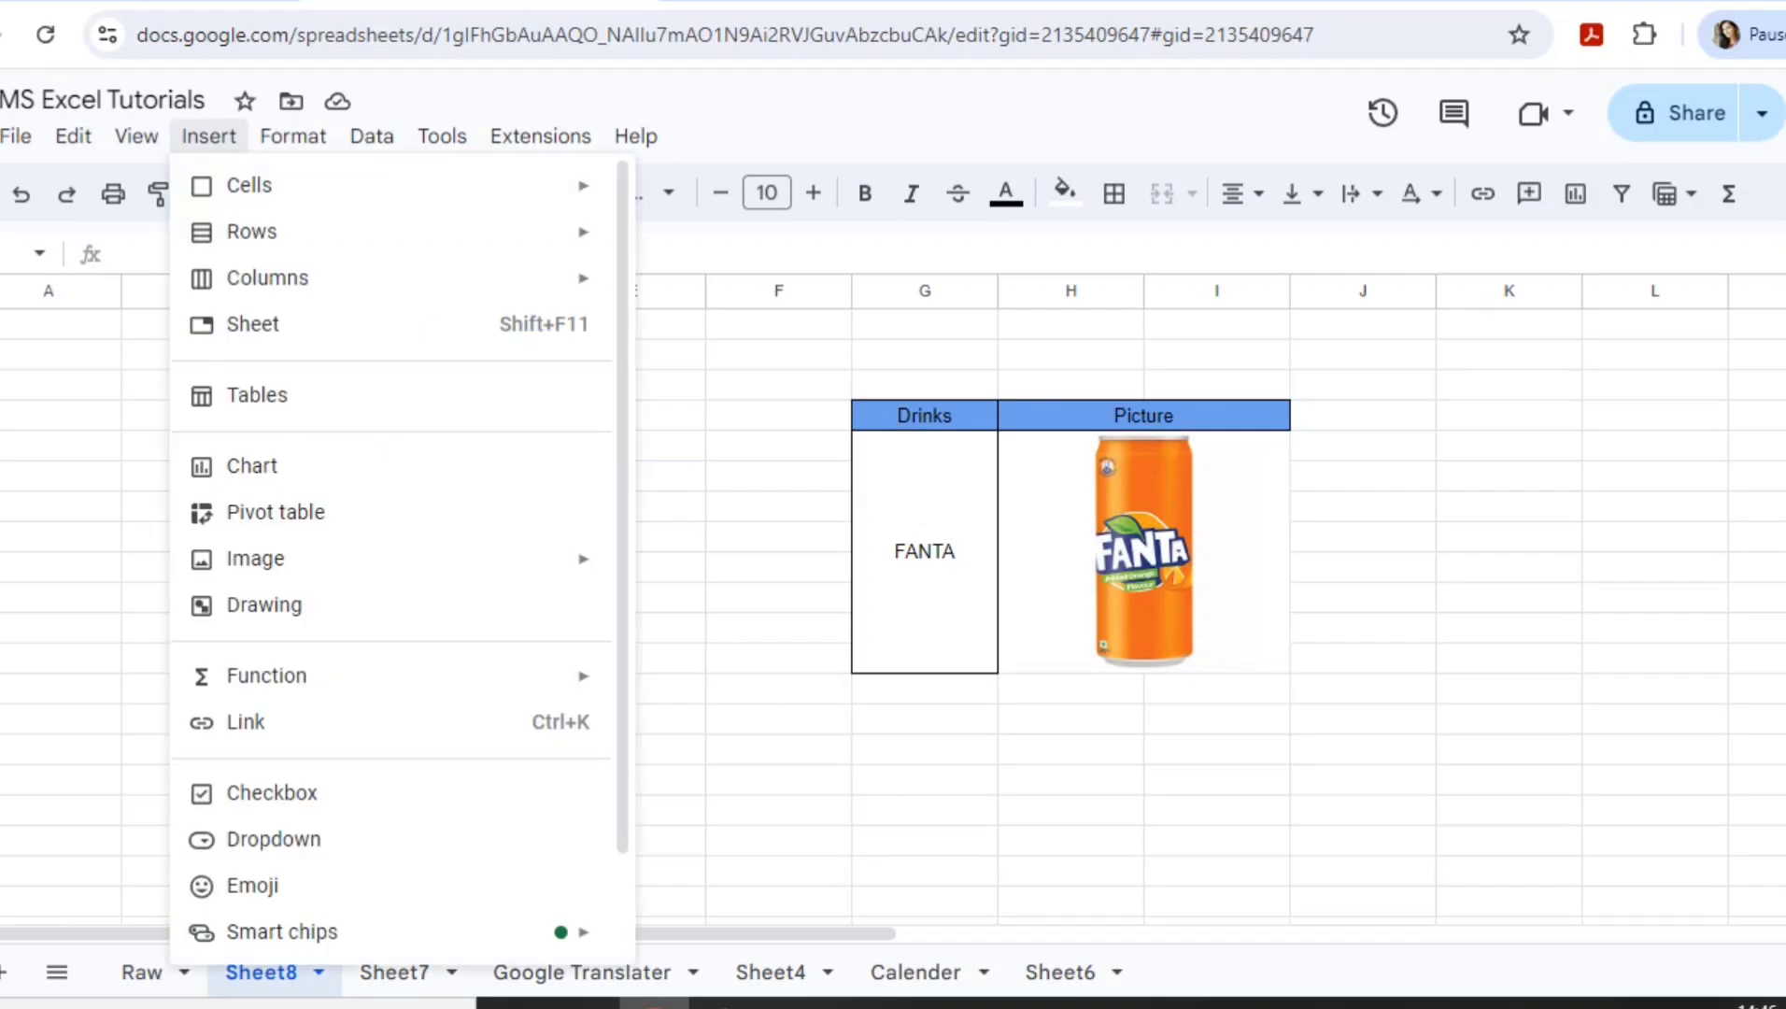
mouse_move(271, 558)
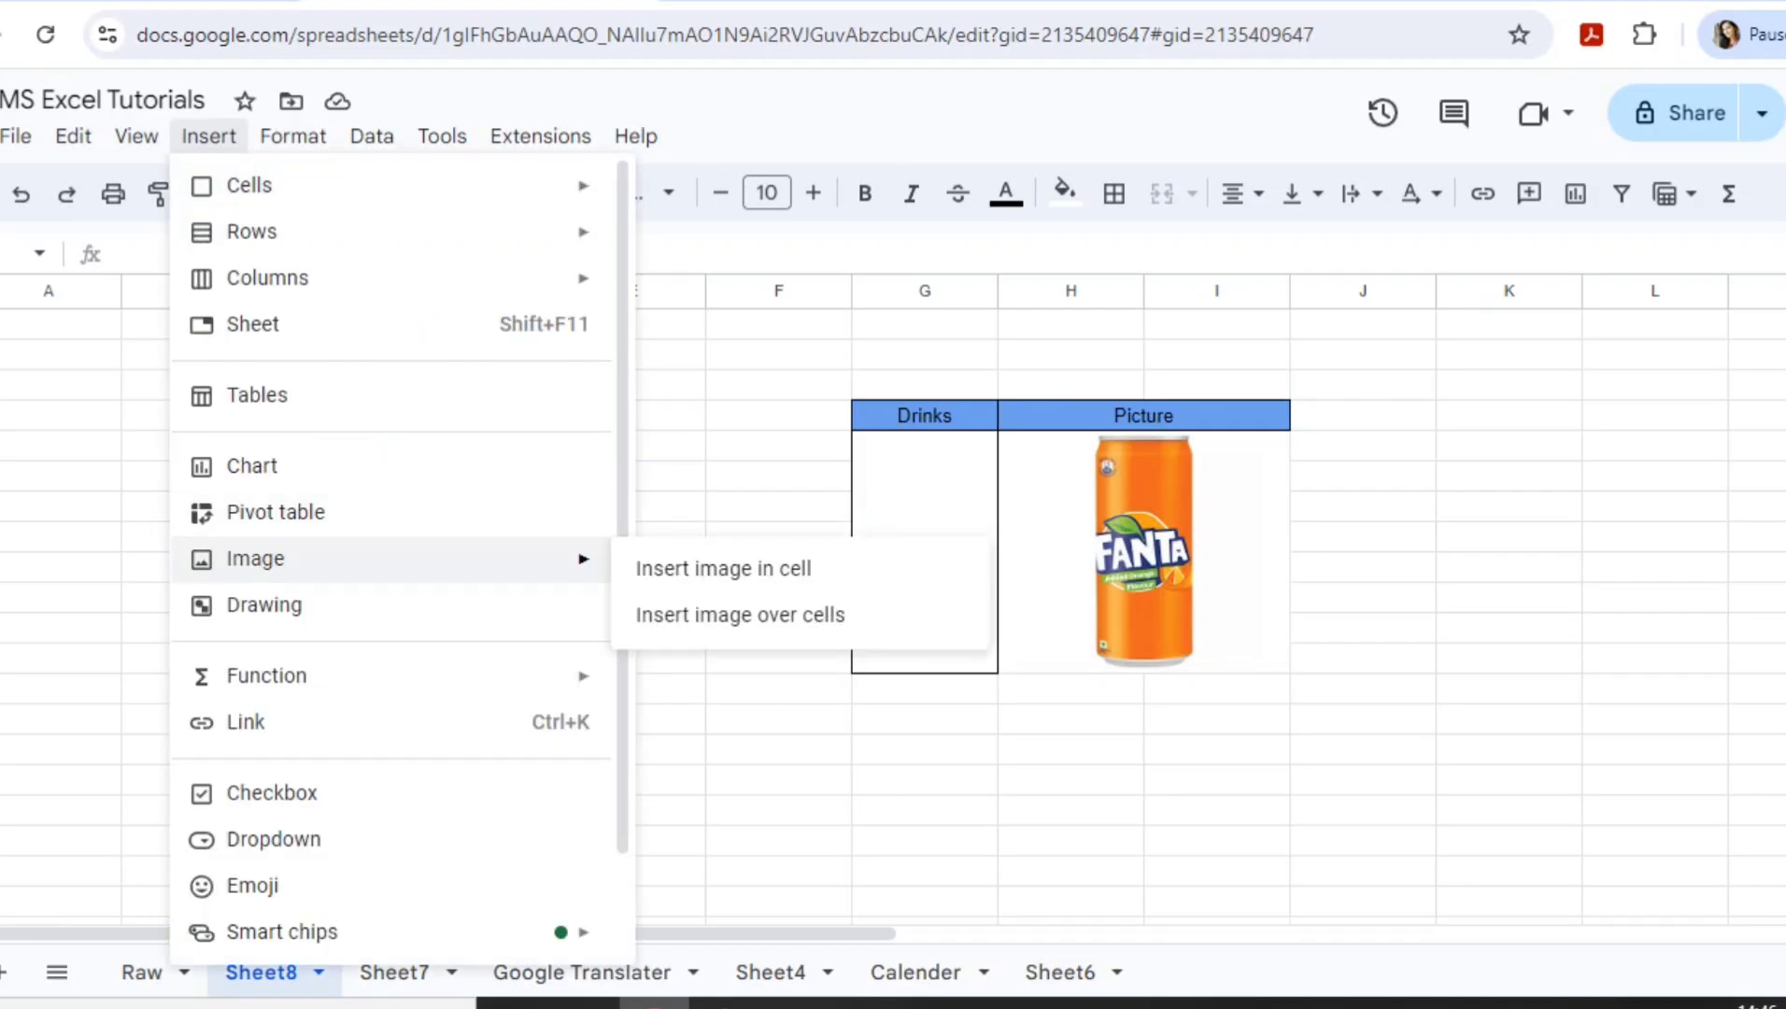
click(724, 568)
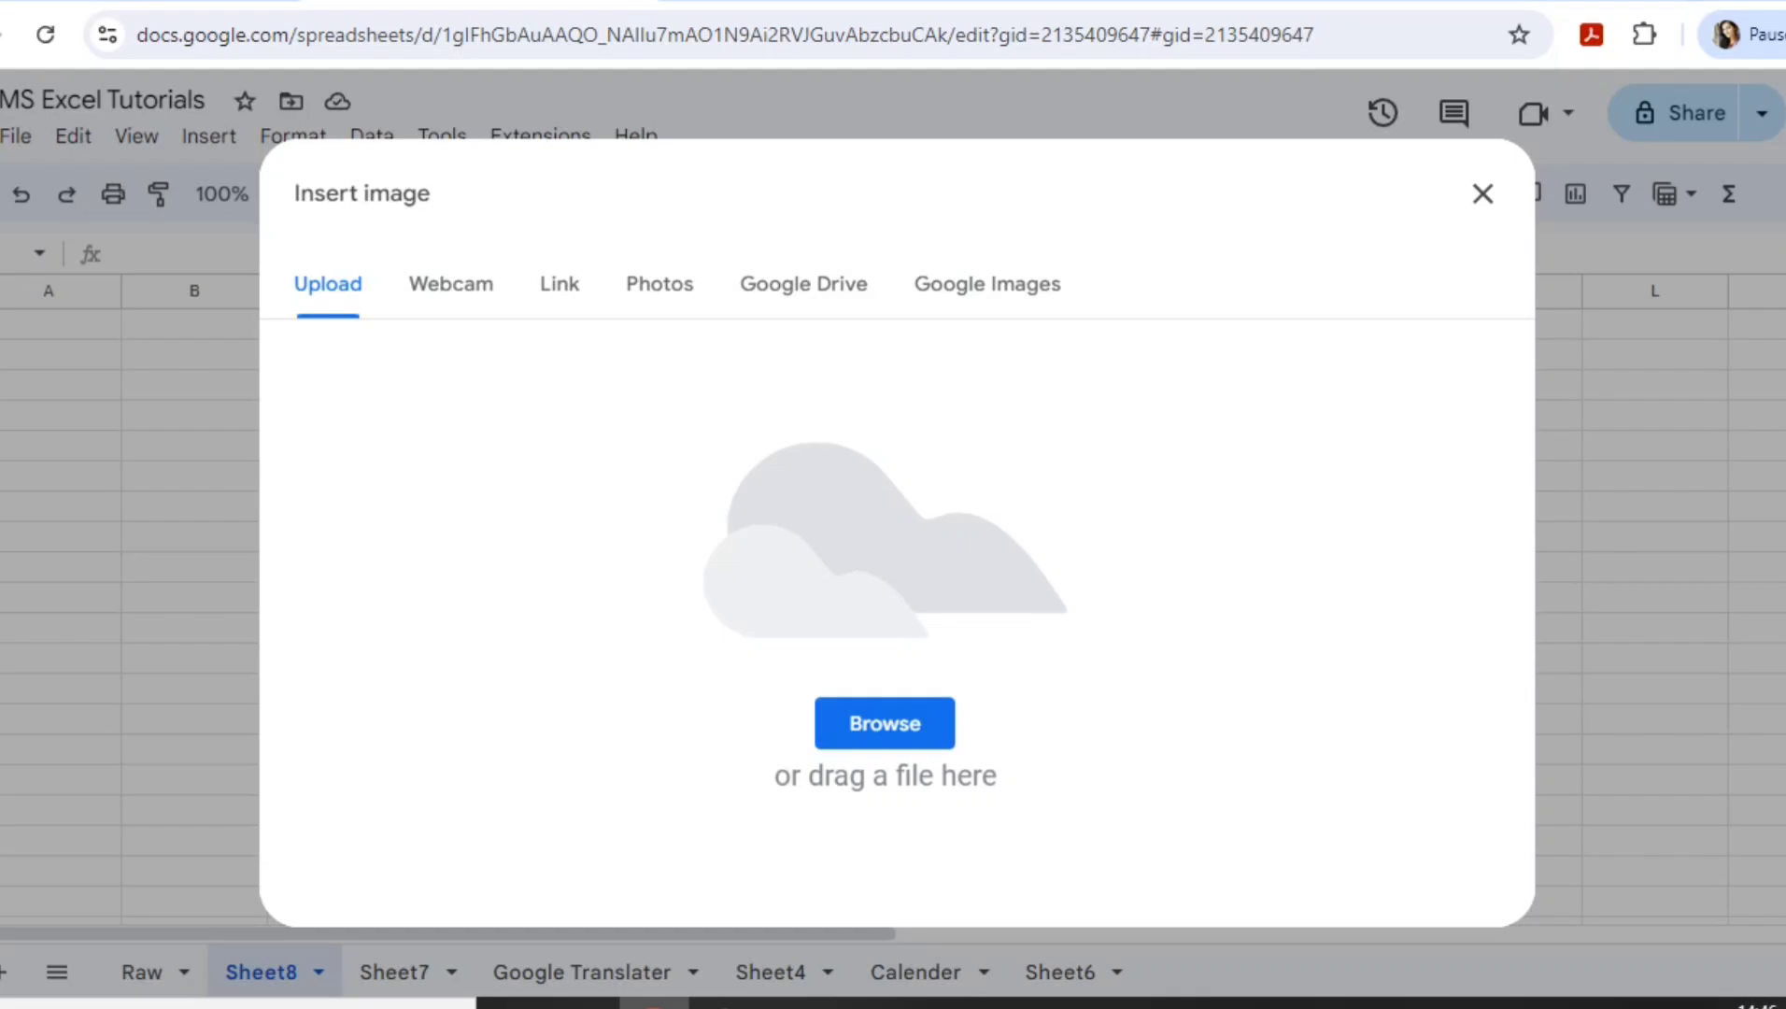
click(1482, 194)
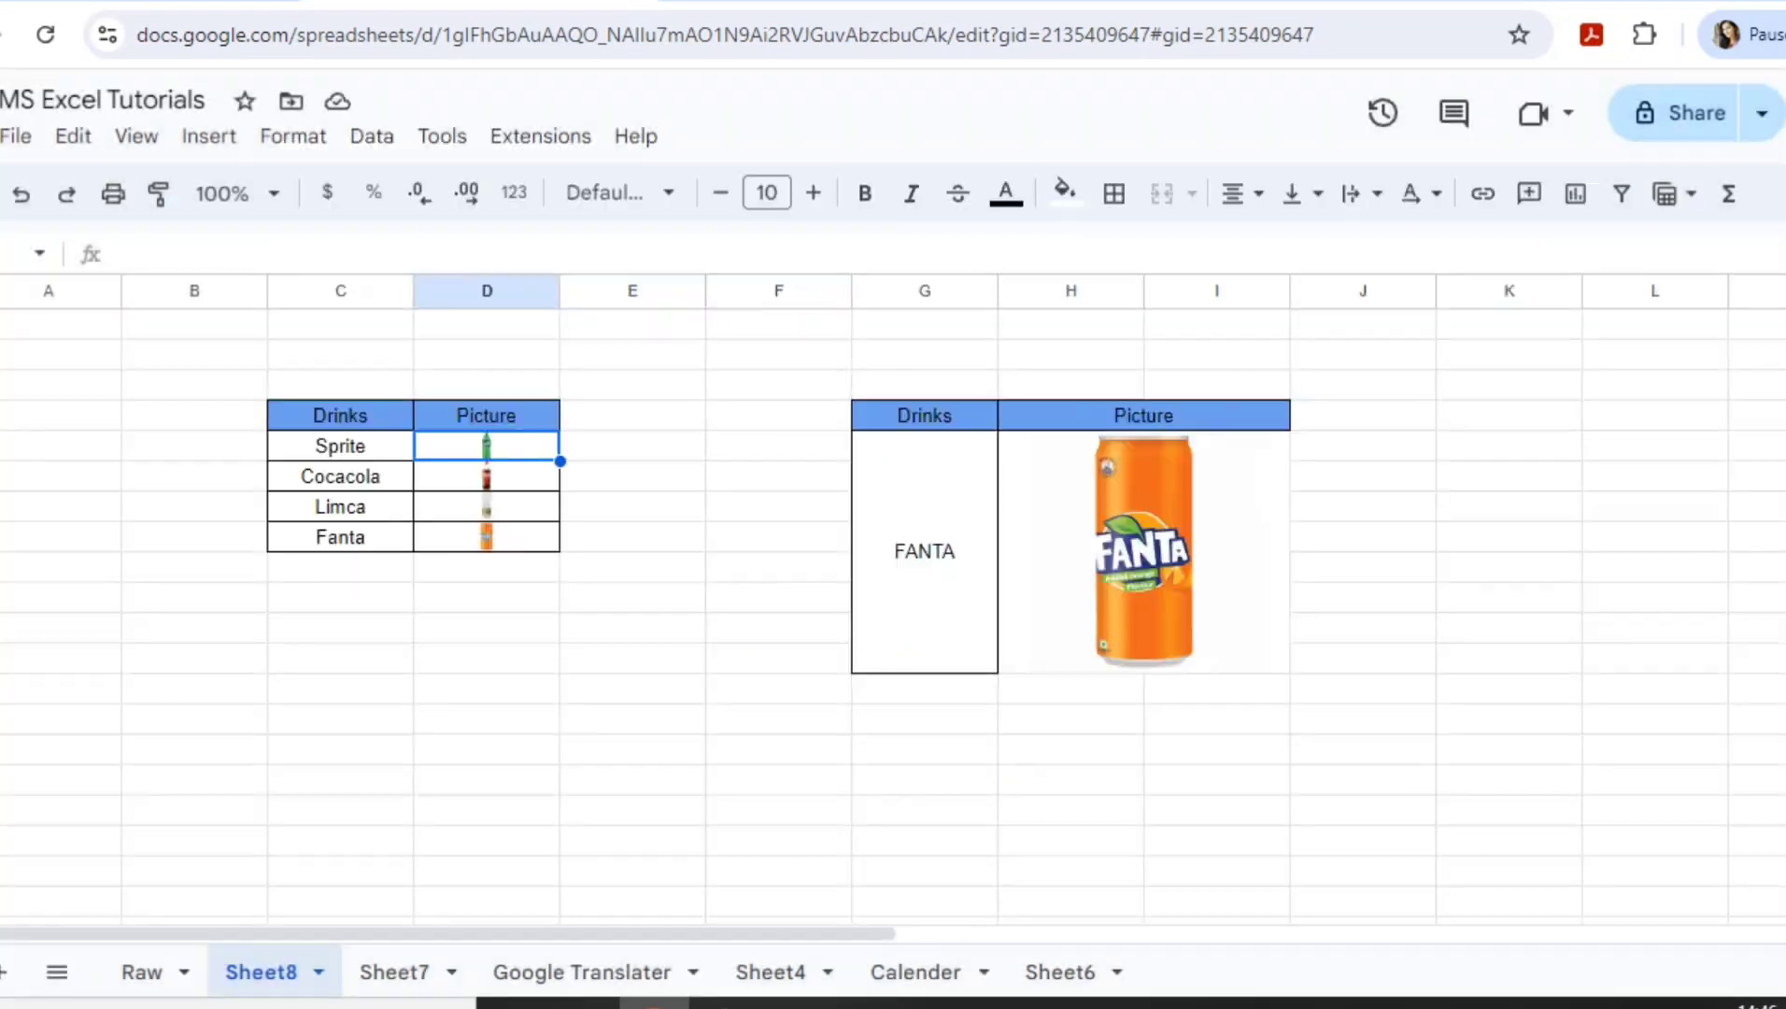
key(Down)
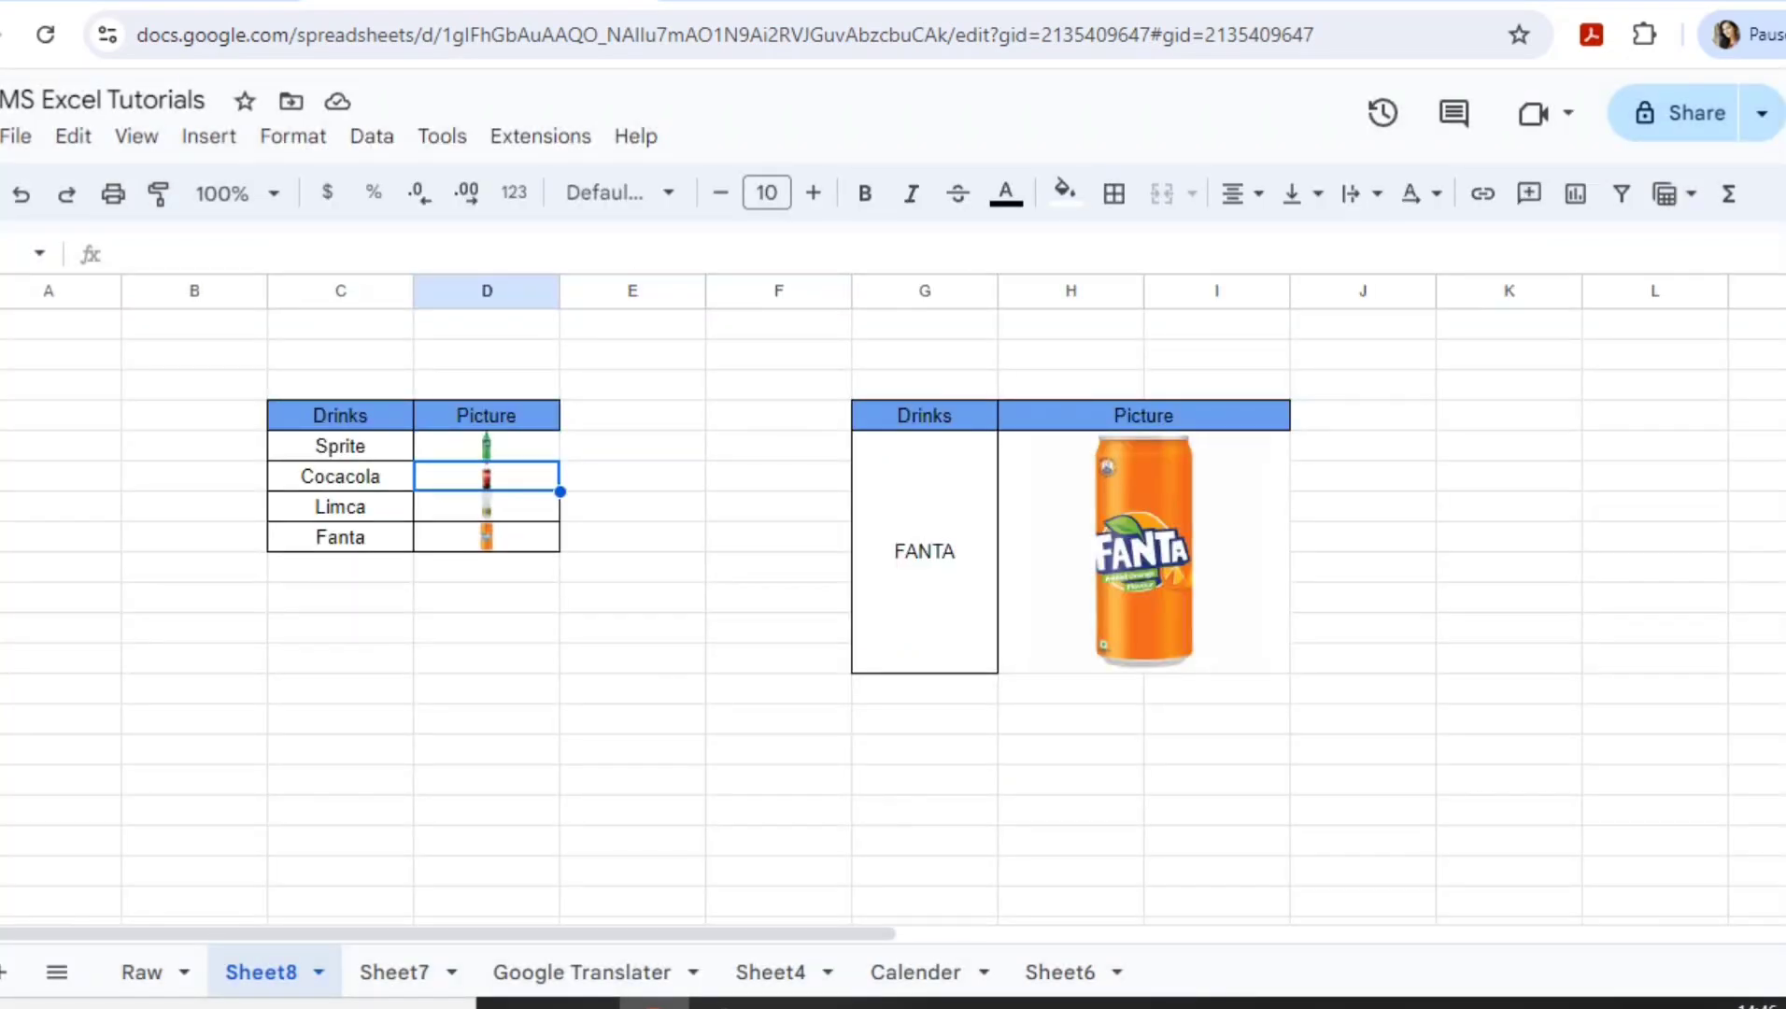
key(Down)
key(Down)
key(Up)
key(Up)
key(Up)
key(shift+Down)
key(shift+Down)
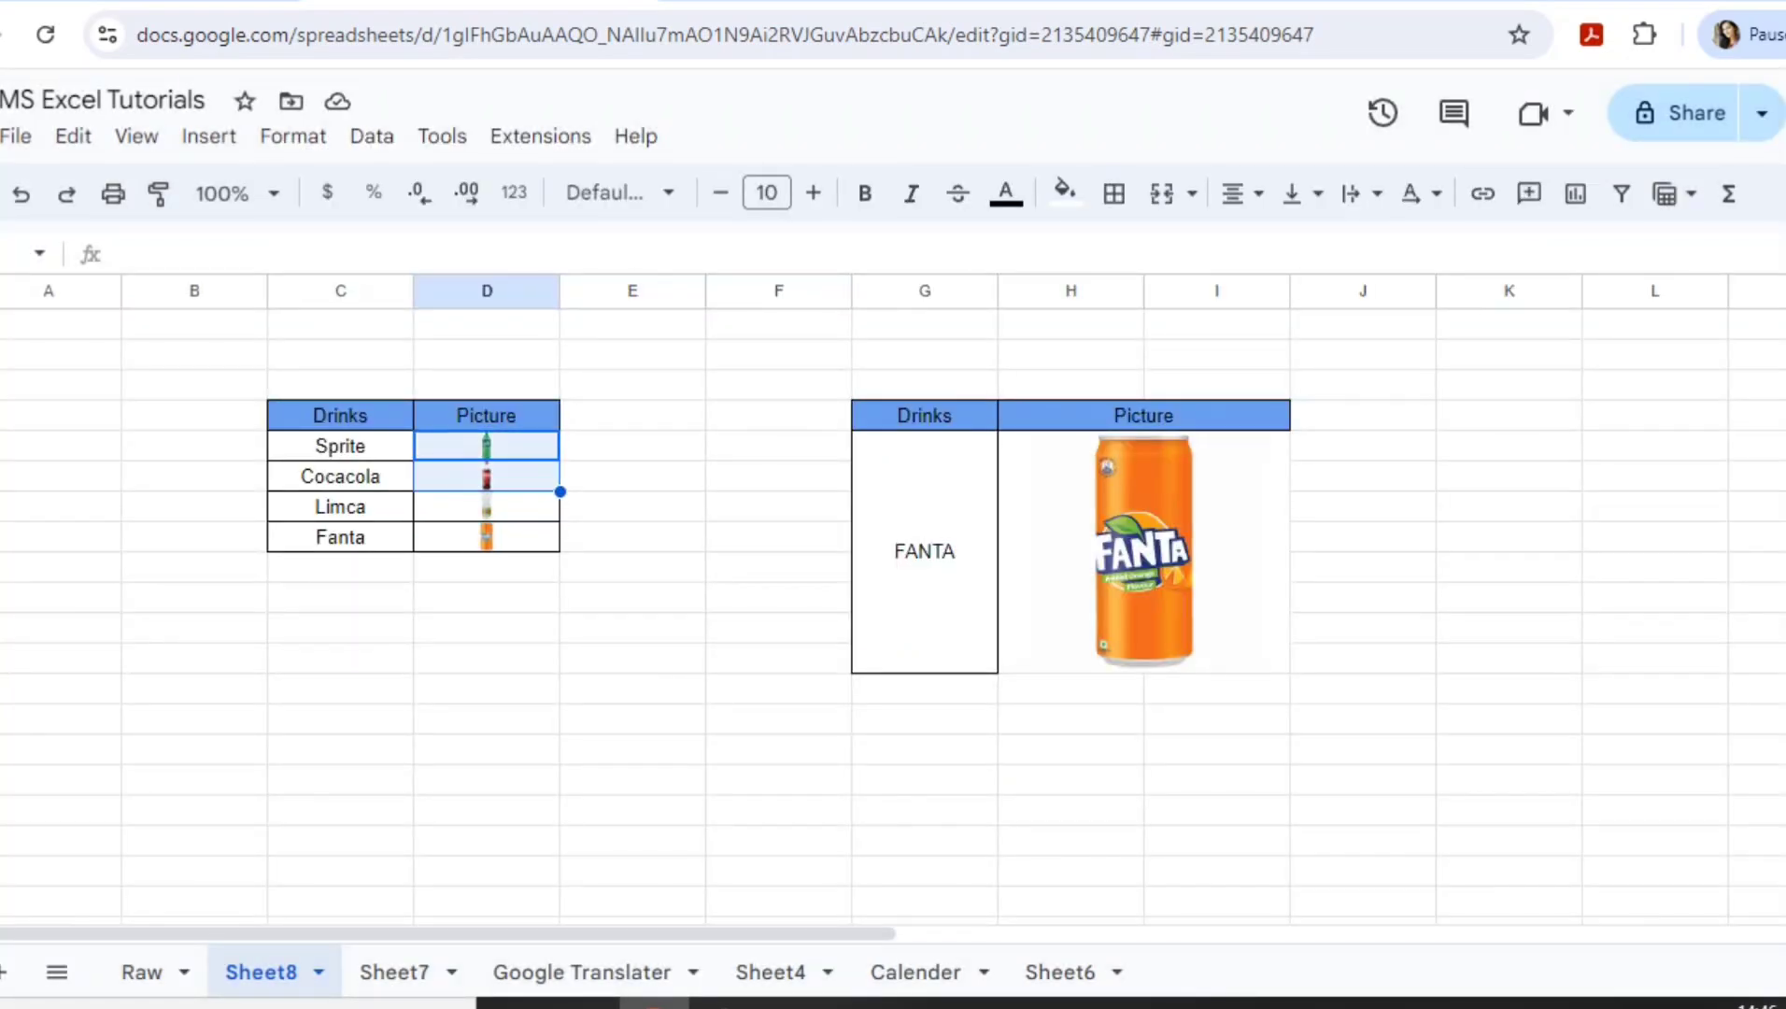
Step: Clear the lookup formula from the merged Picture cell H5 and the drink name from G5
key(Right)
key(Right)
key(Right)
key(Right)
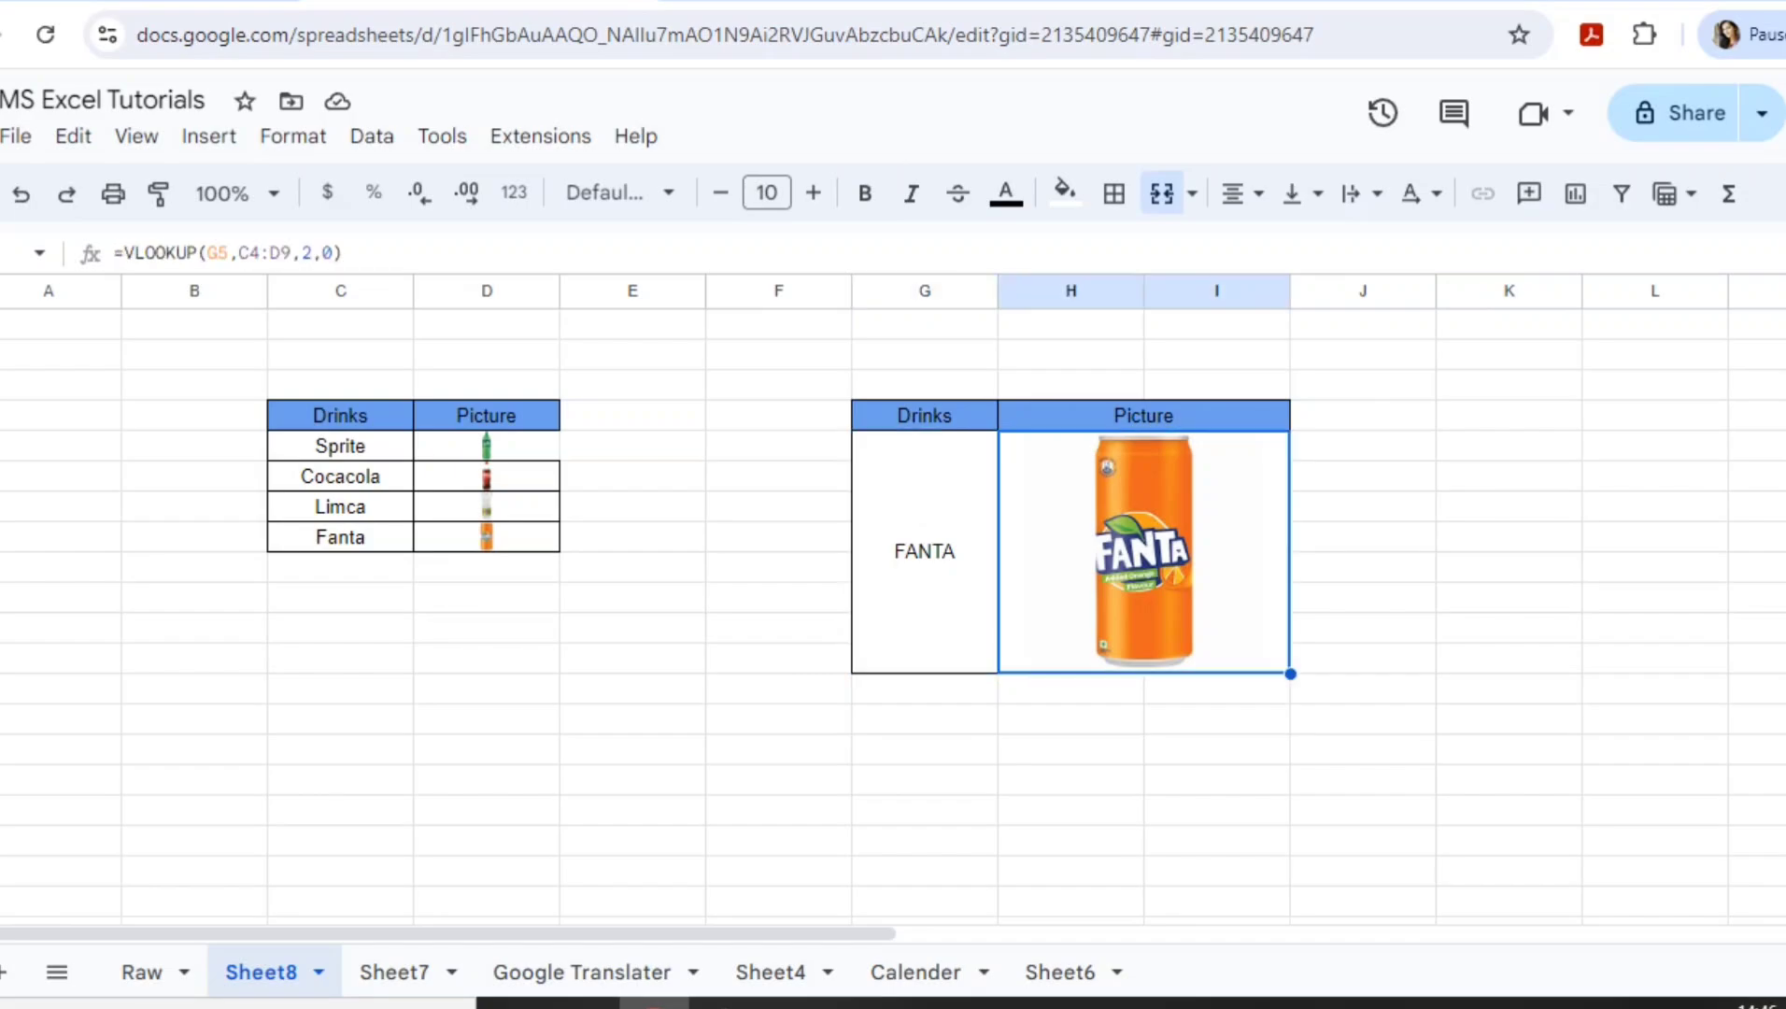
key(Delete)
key(Left)
key(Delete)
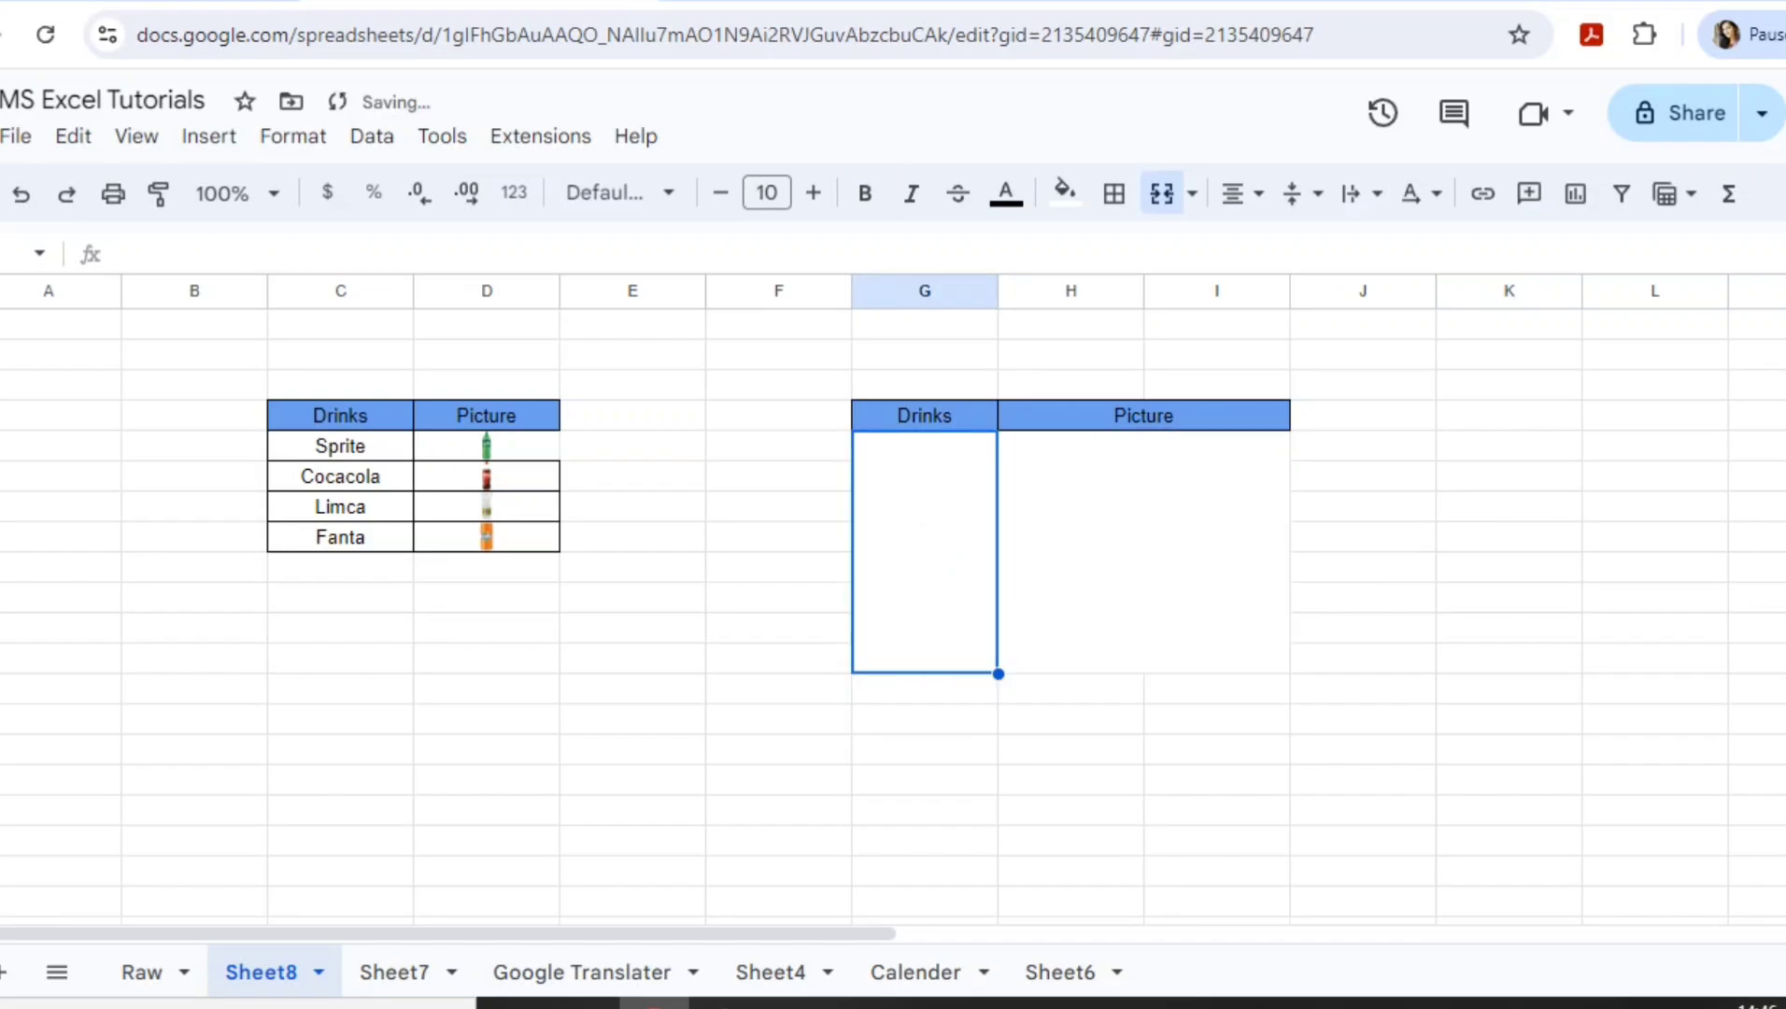
Step: Start a VLOOKUP formula in the merged Picture cell H5 with G5 as the search key
key(Left)
key(Right)
key(Up)
key(Right)
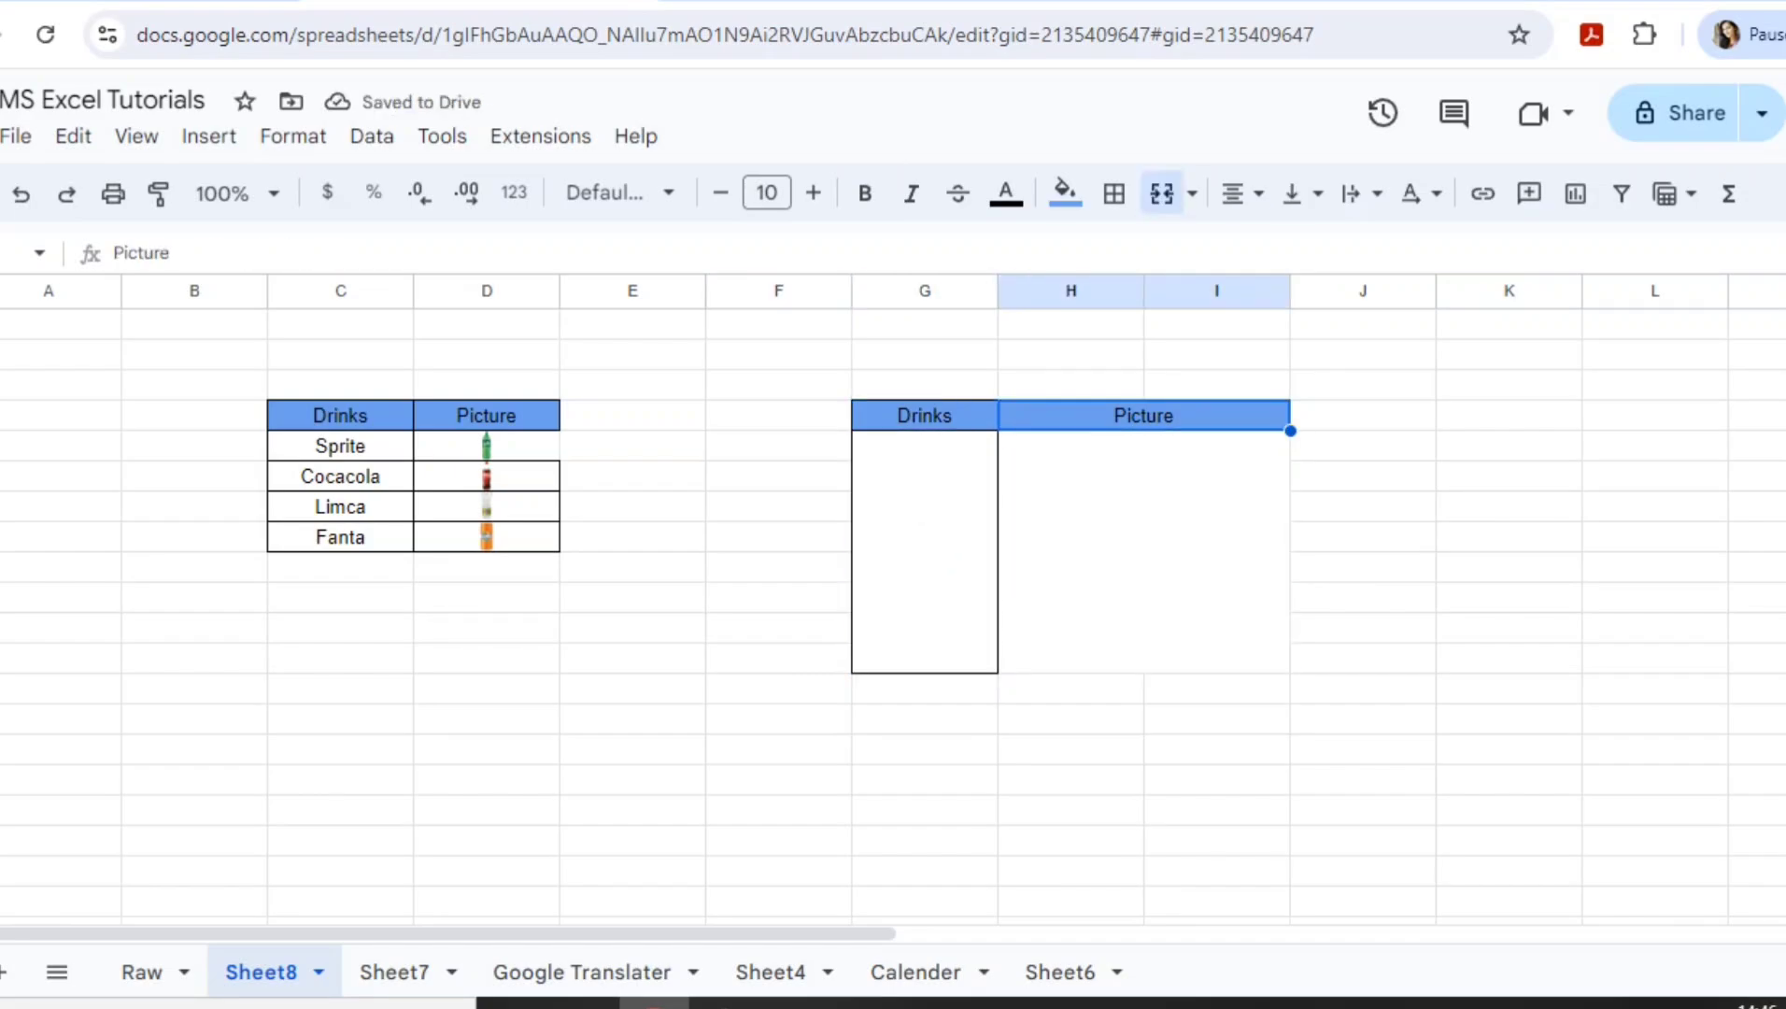
key(Down)
text(=v)
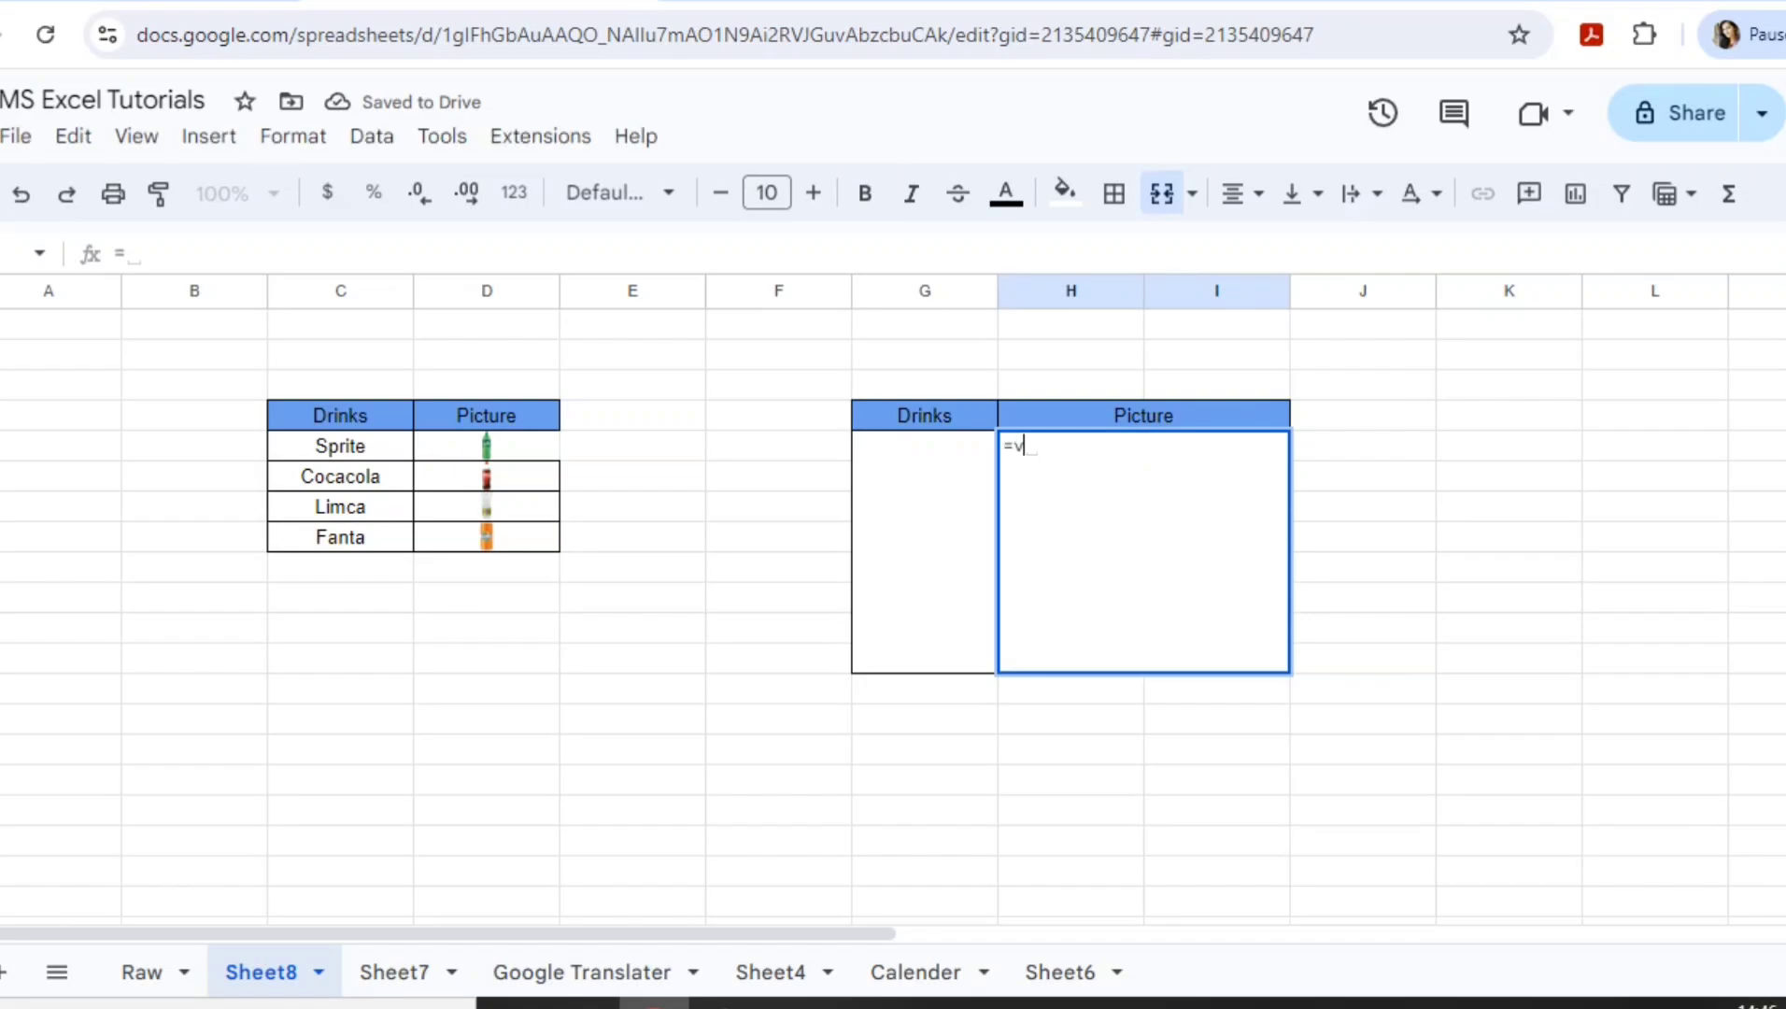
text(lo)
key(Tab)
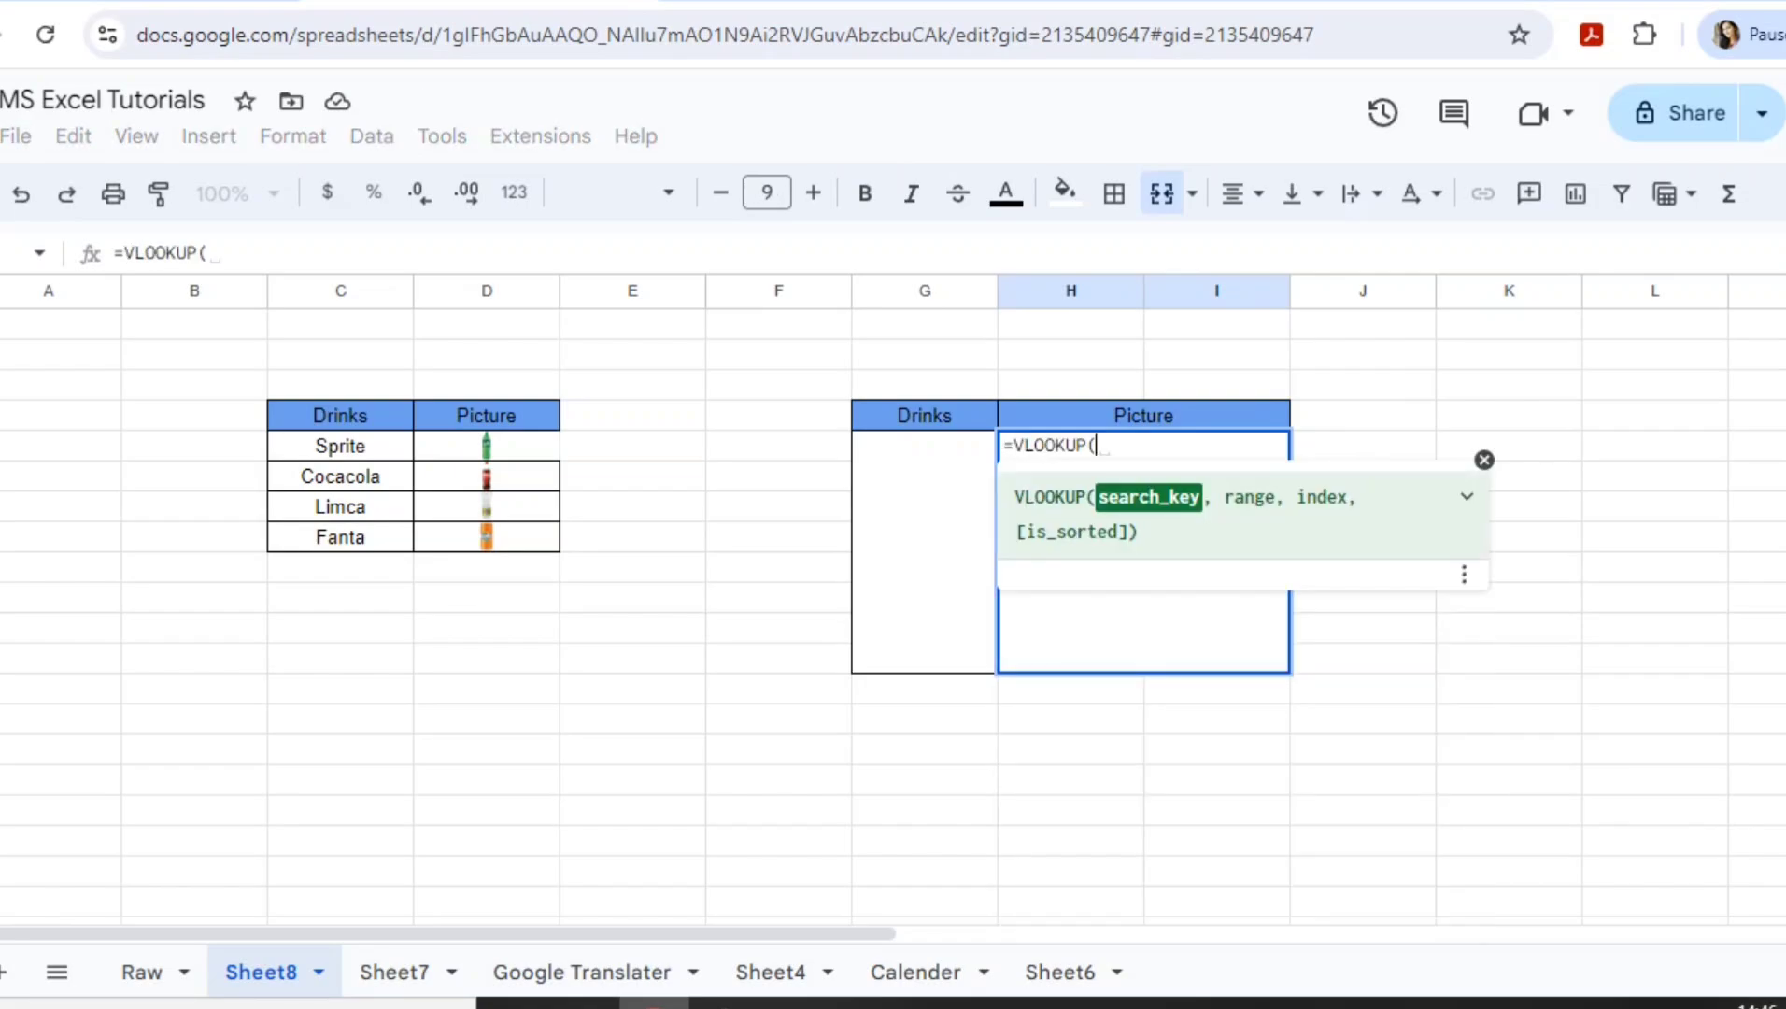
key(Left)
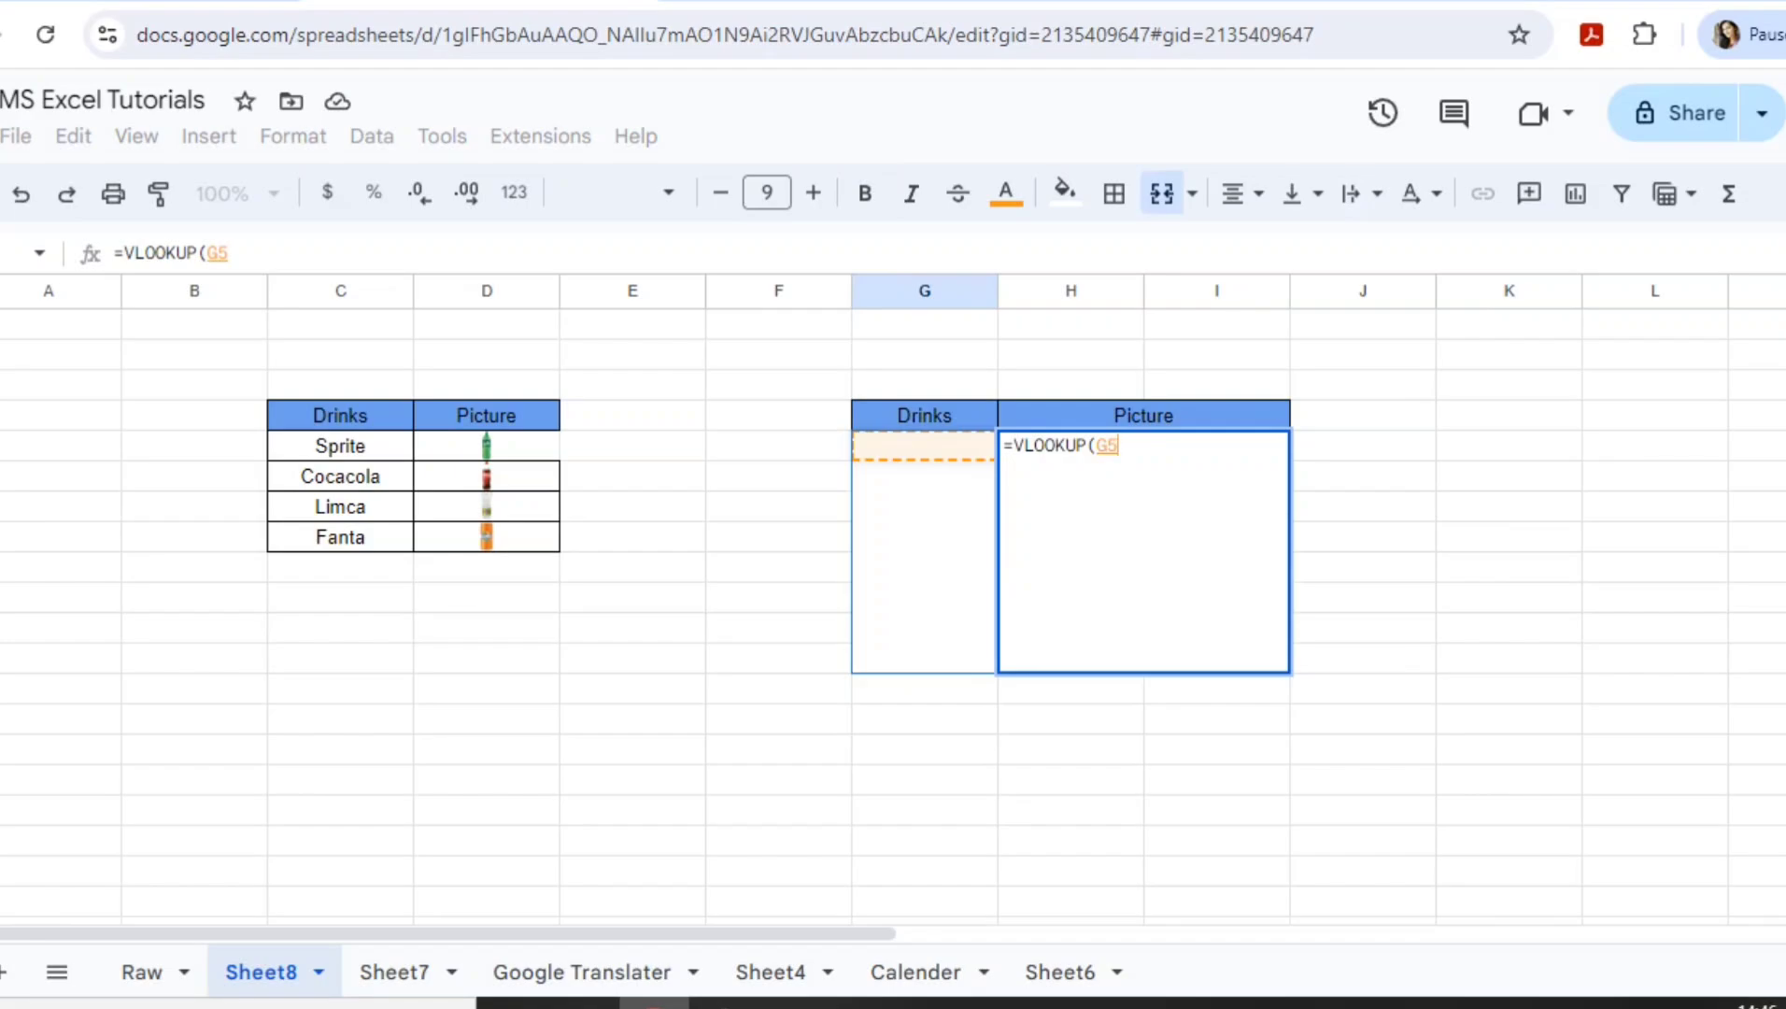
text(,)
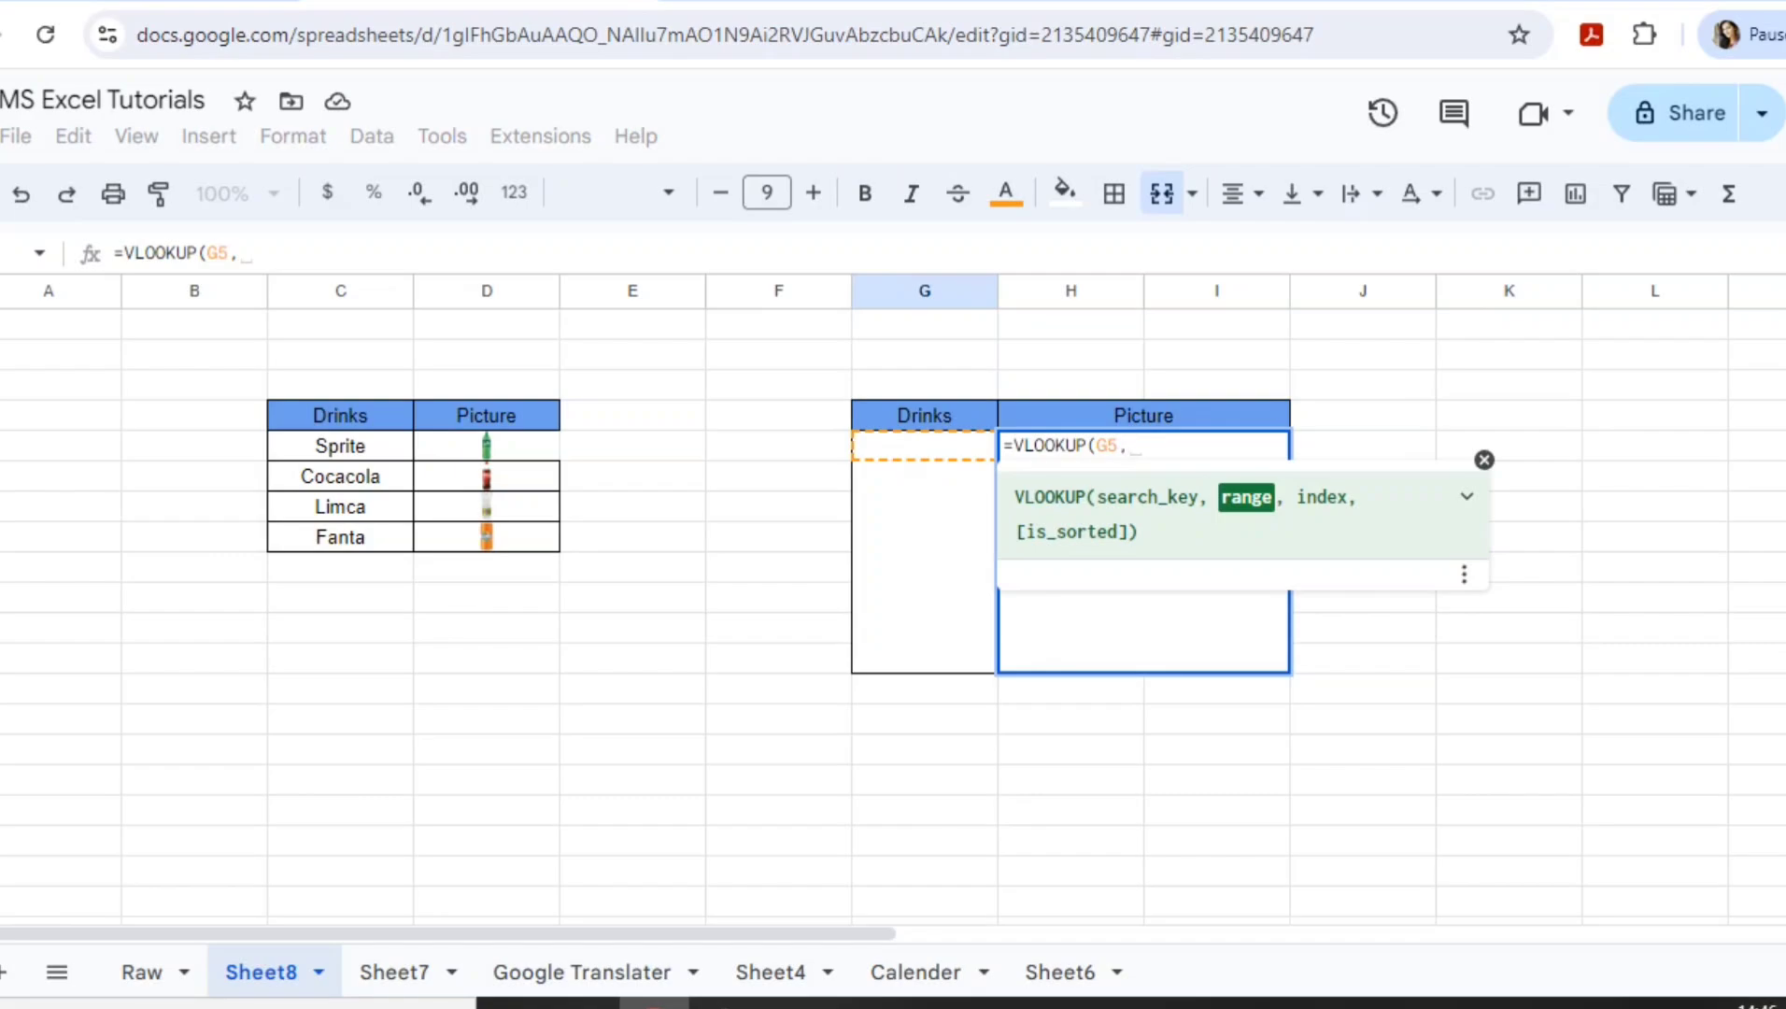
Step: Complete the VLOOKUP with range C4:D8, index 2 and is_sorted 0, and commit the formula
click(340, 416)
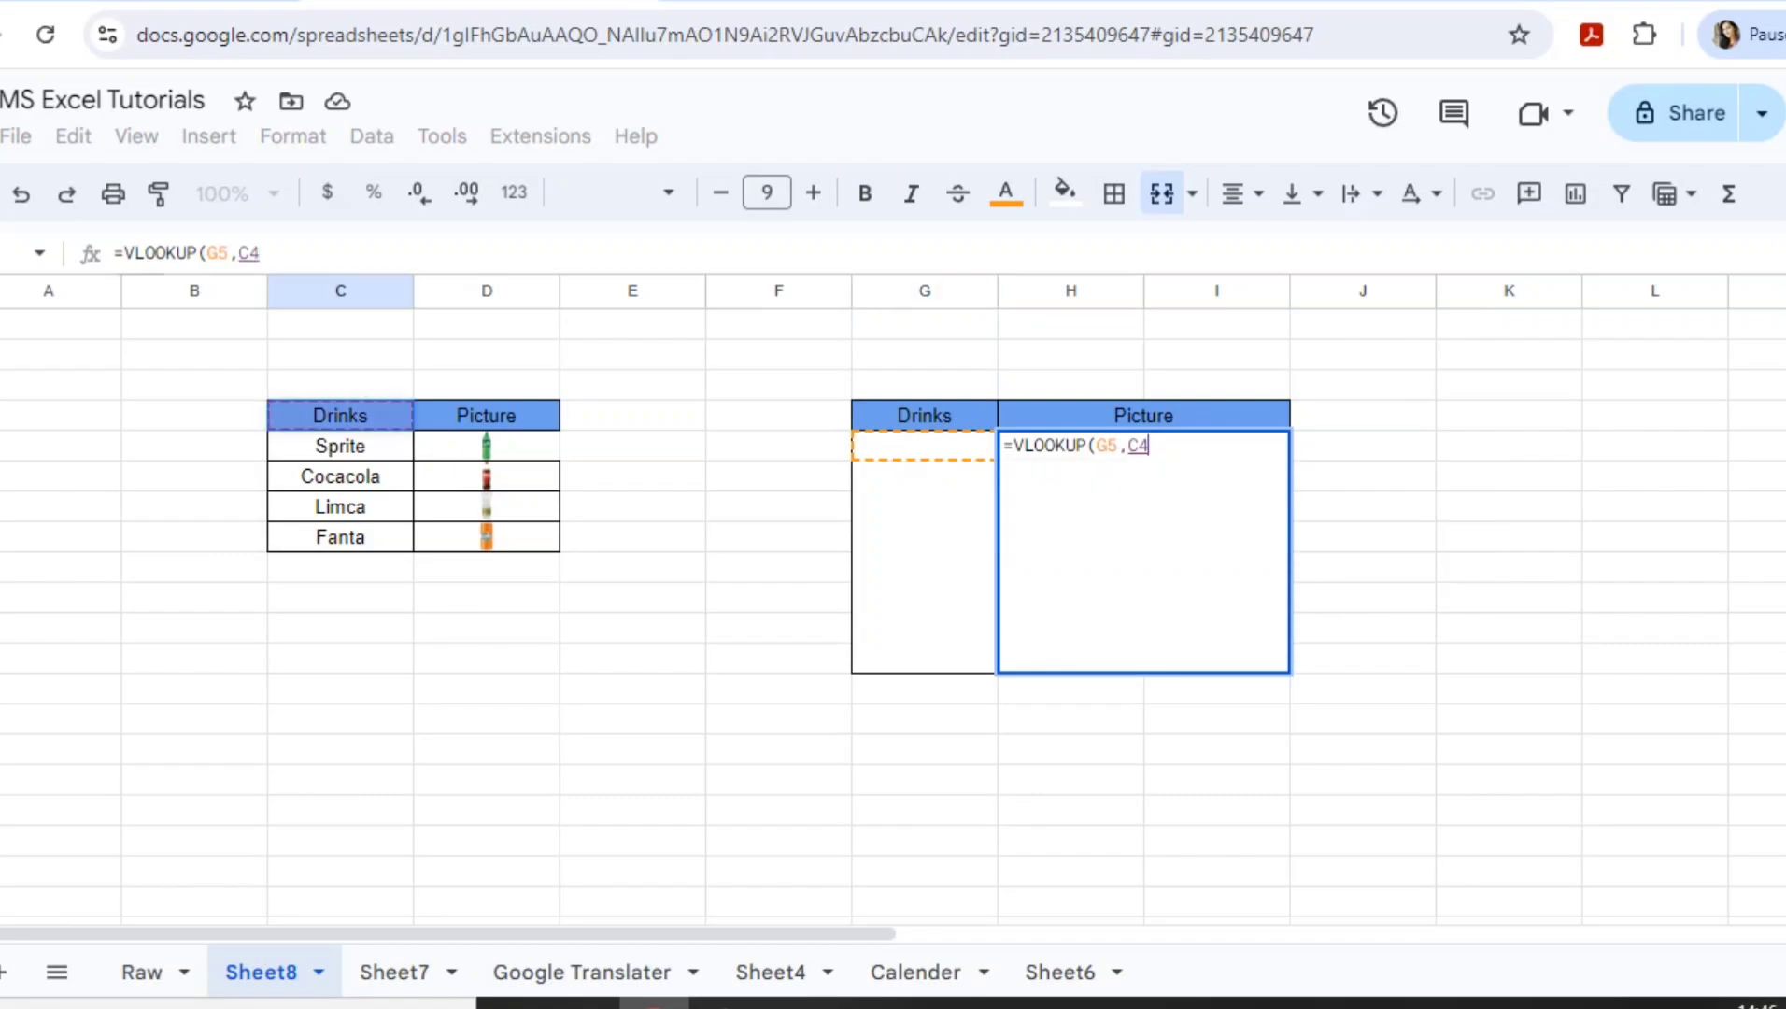
drag(340, 416, 486, 537)
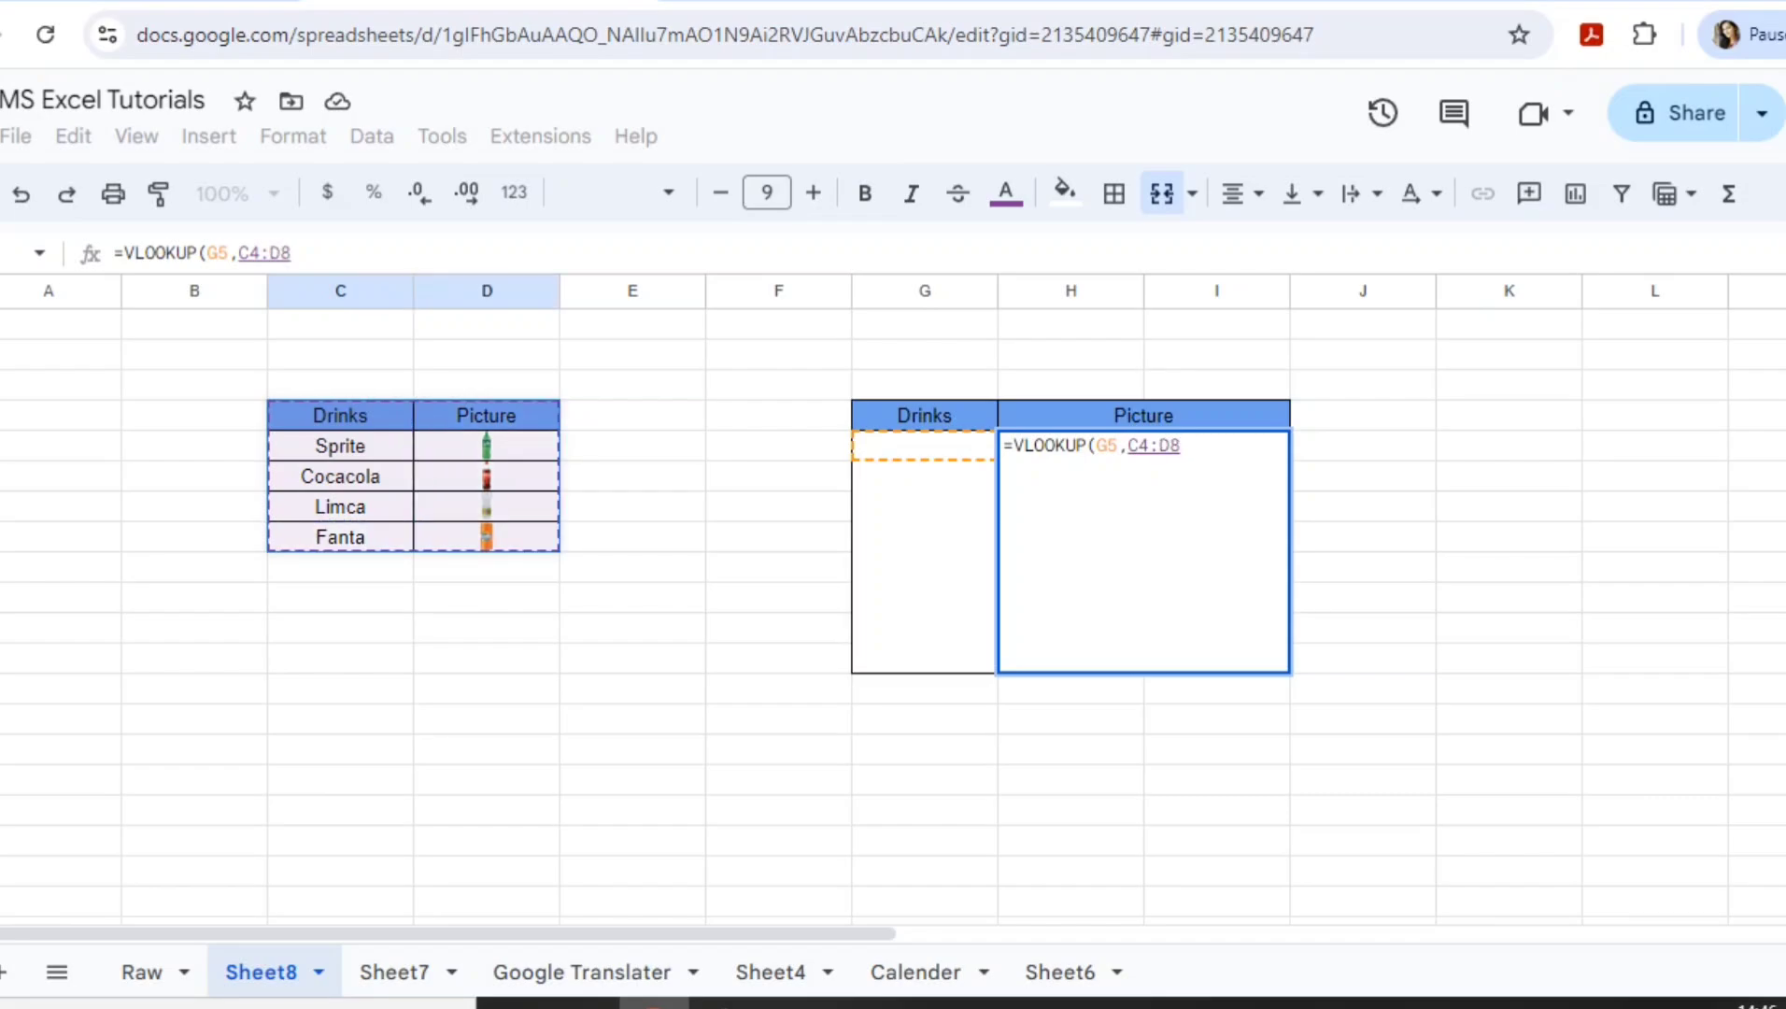
text(,)
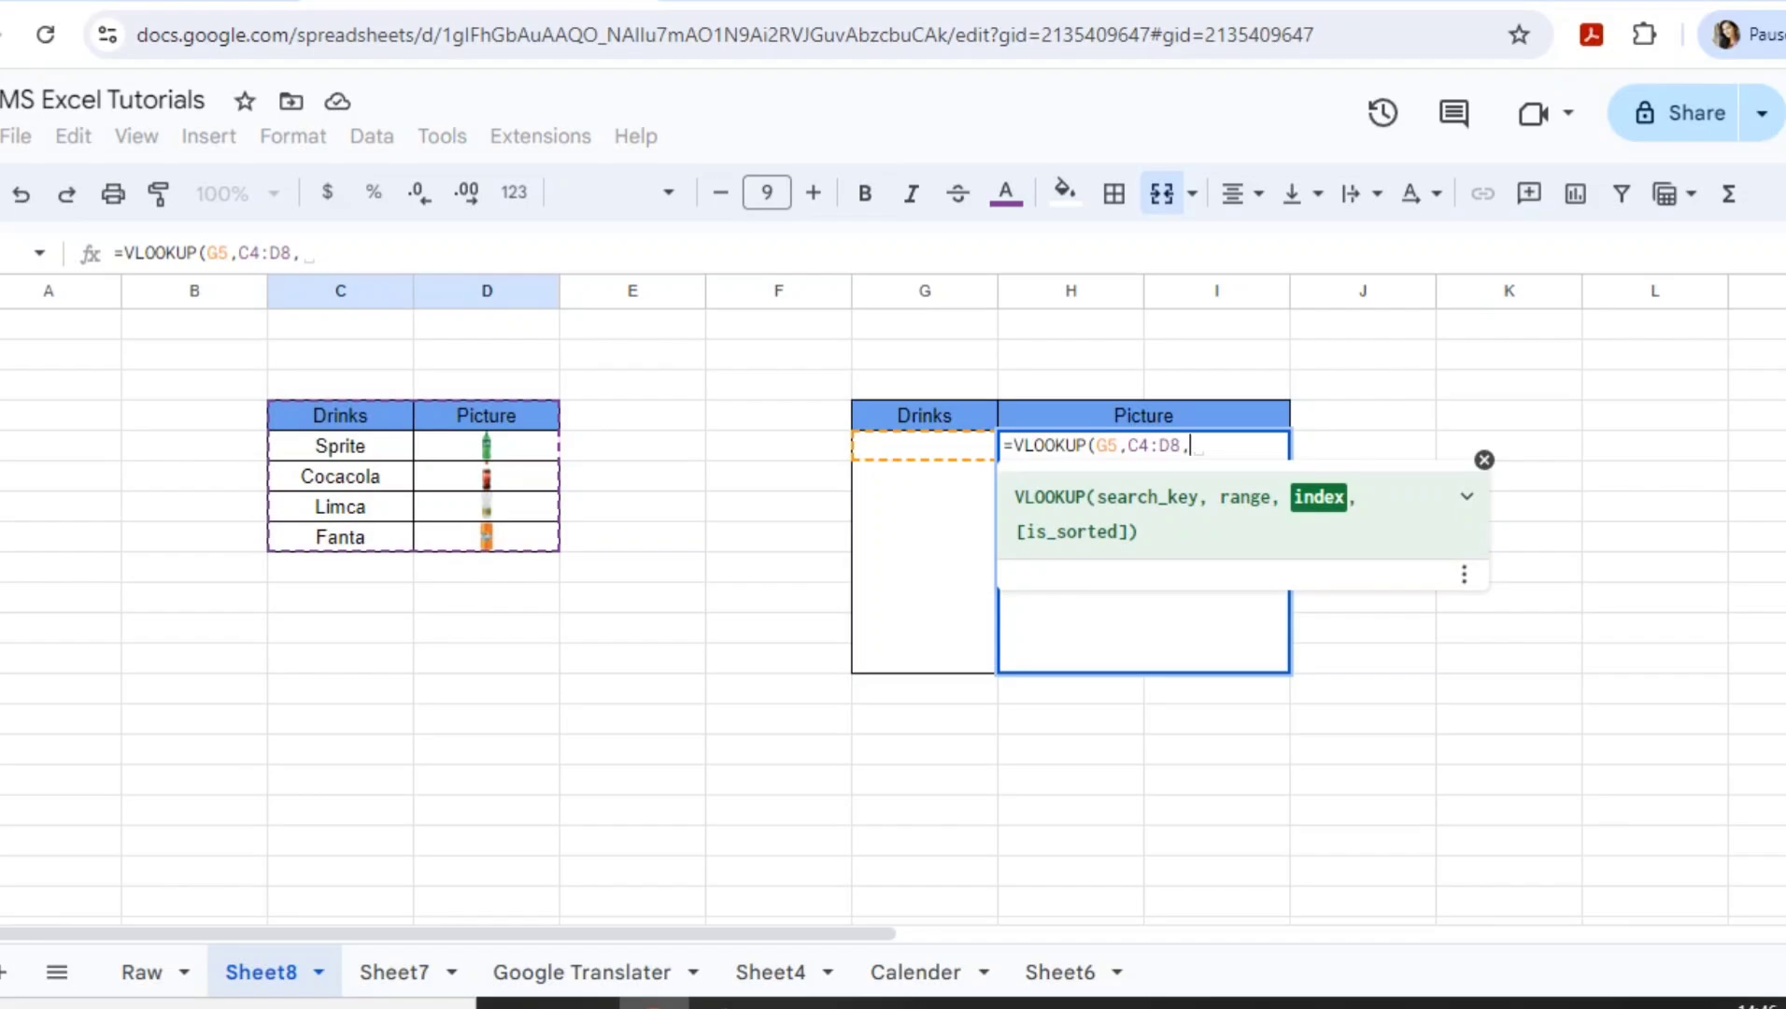
text(2,)
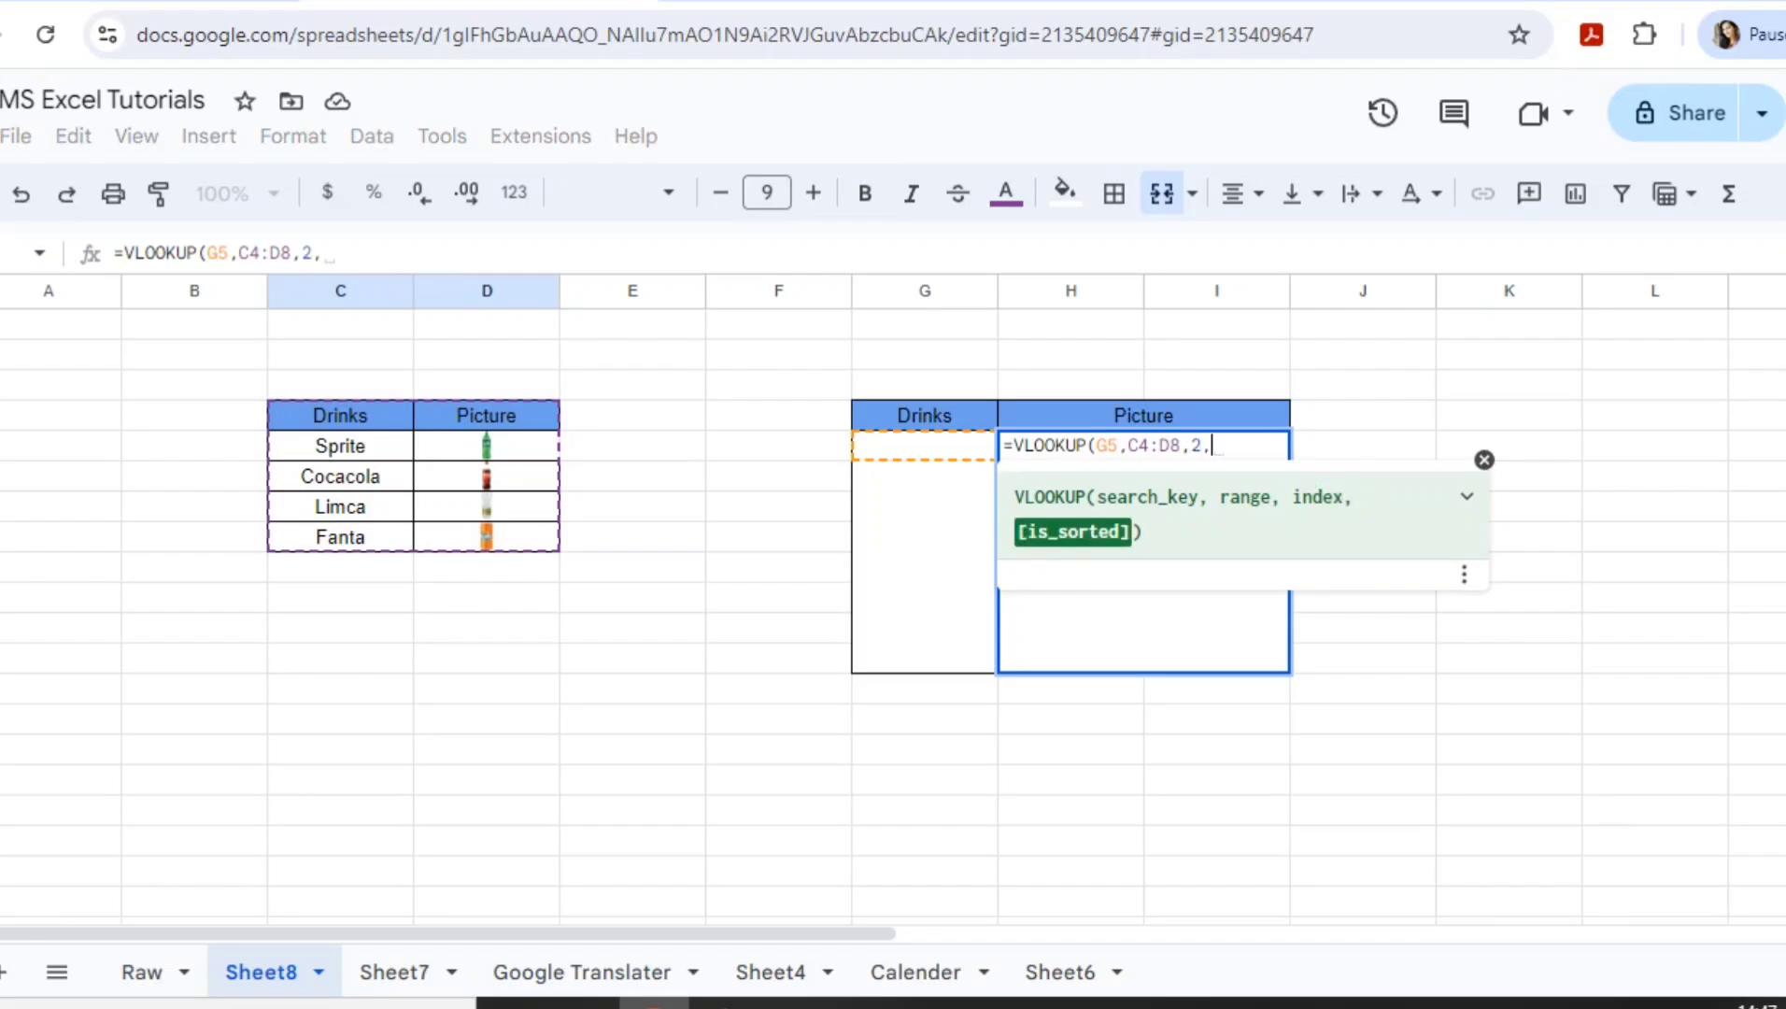
text(0)
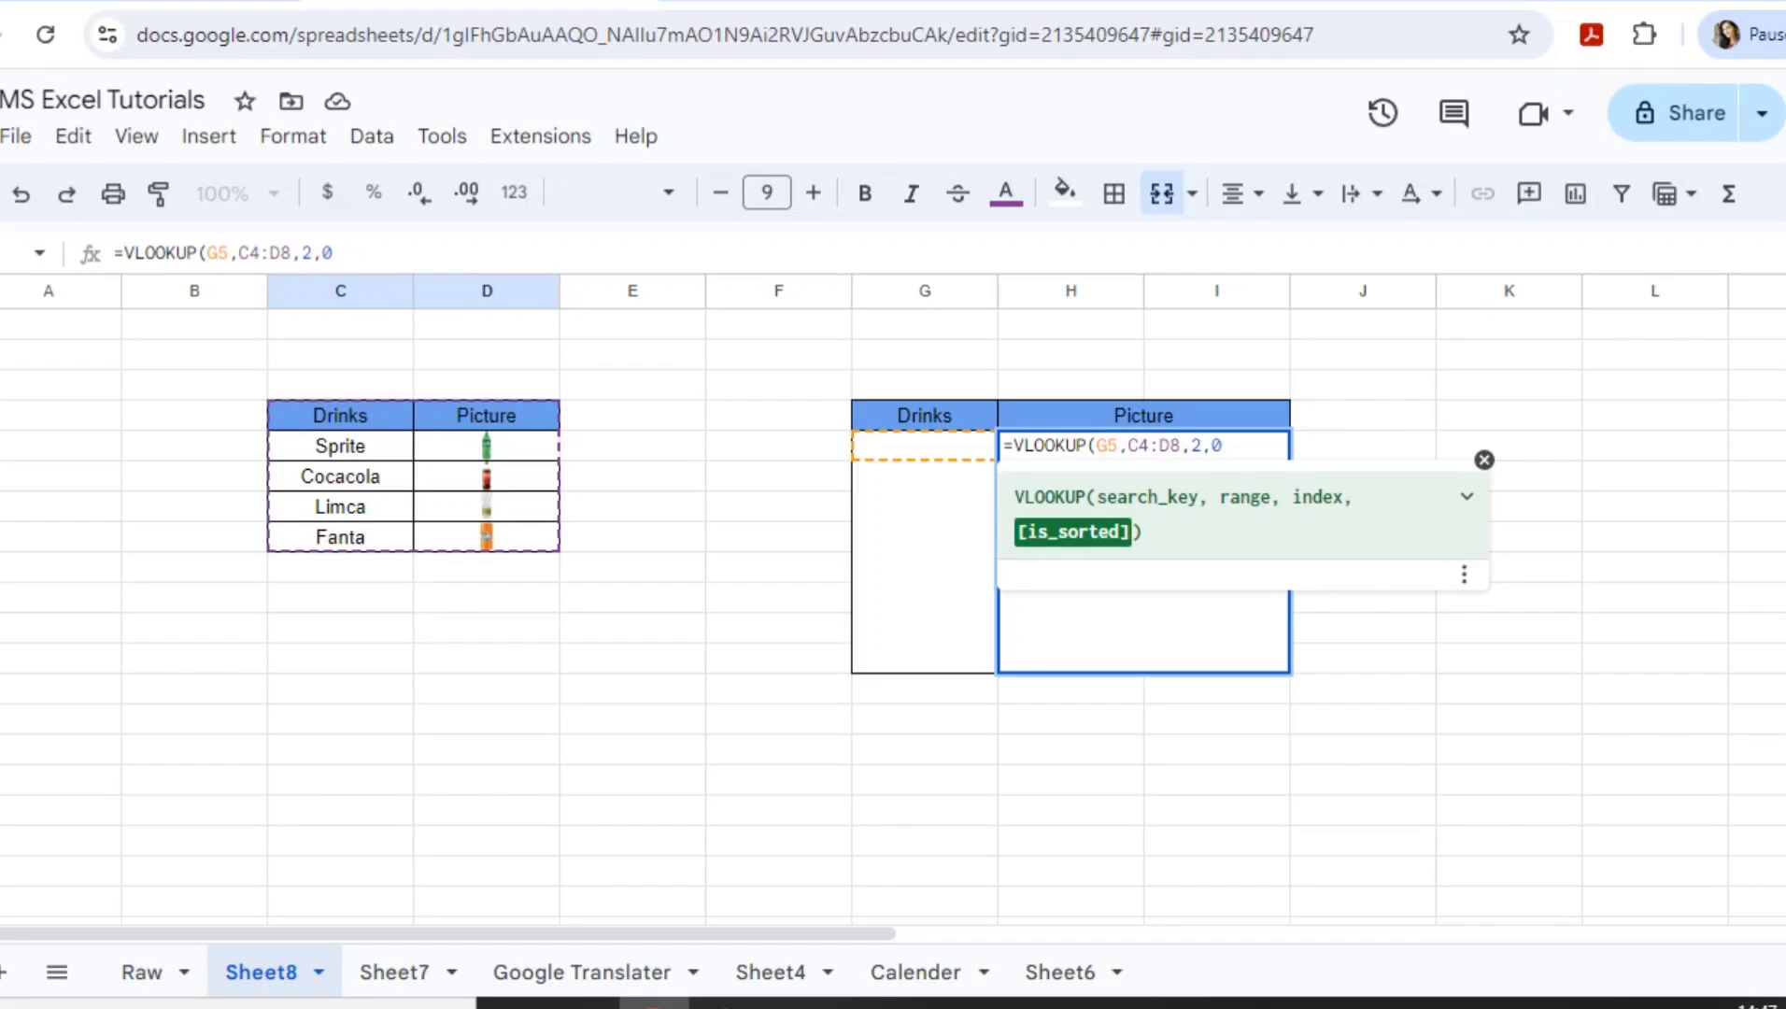
text())
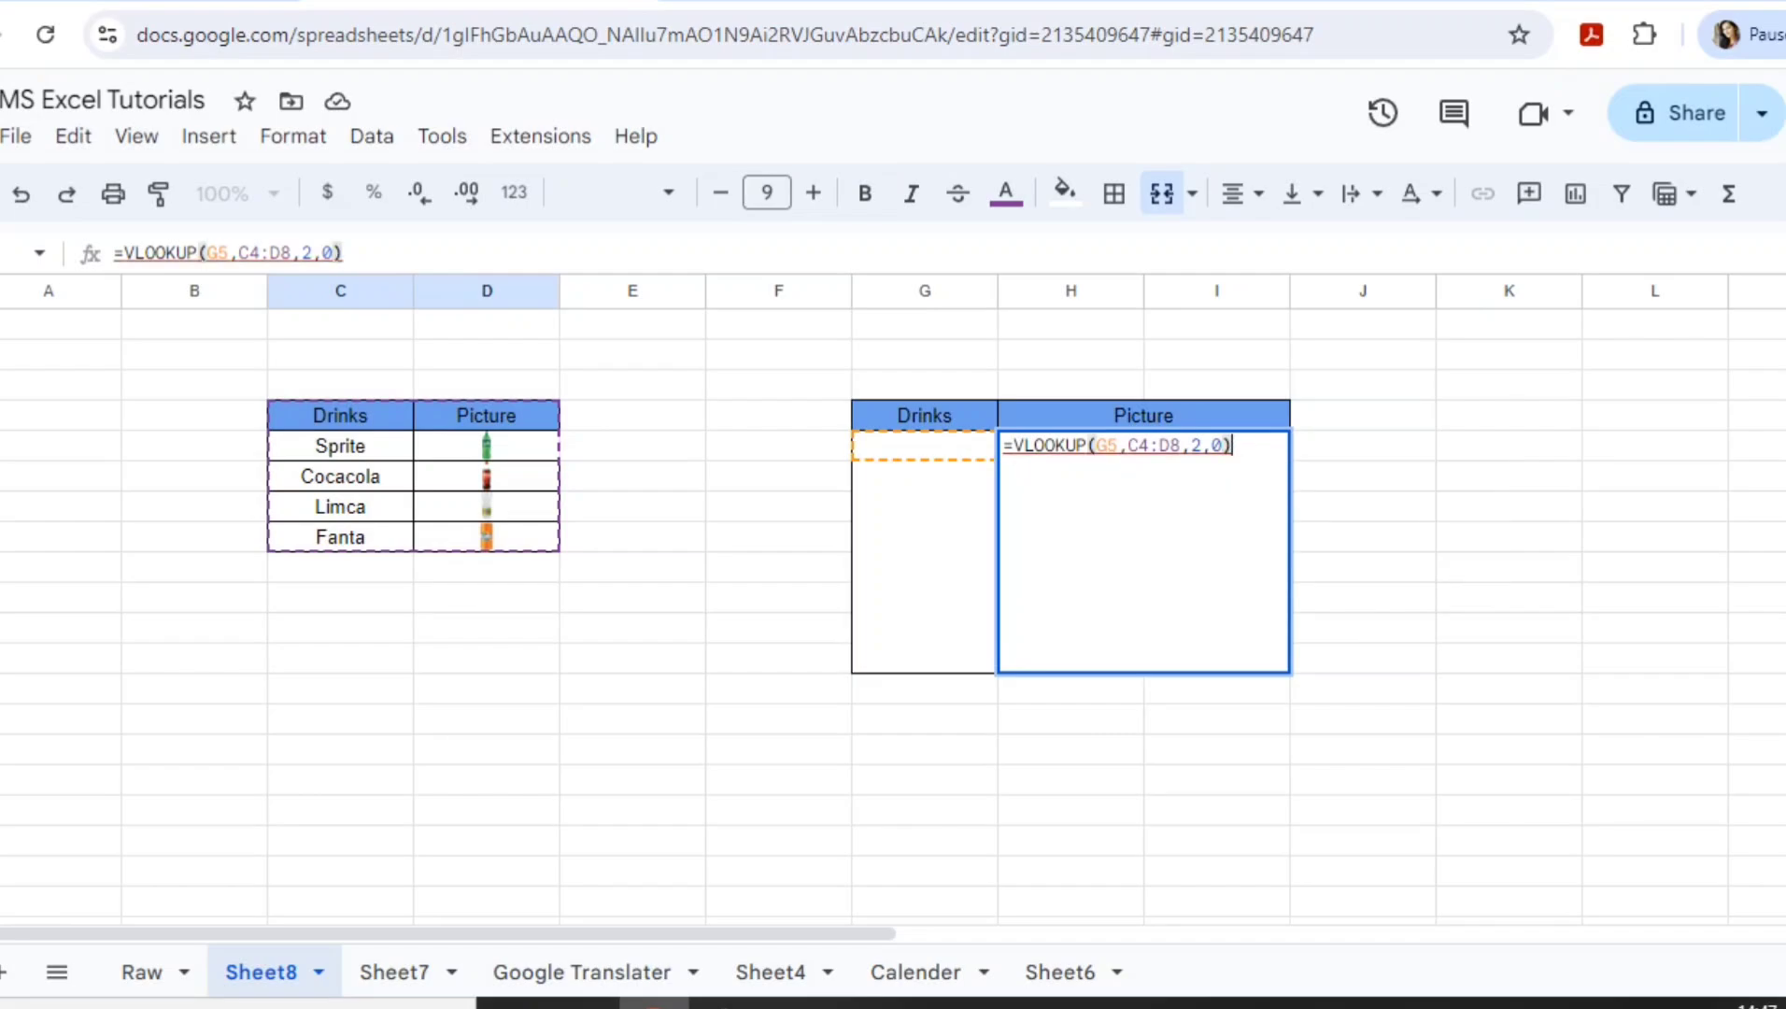
key(ctrl+Return)
Step: Enter Sprite as the drink name in G5 to test the new picture lookup
key(Left)
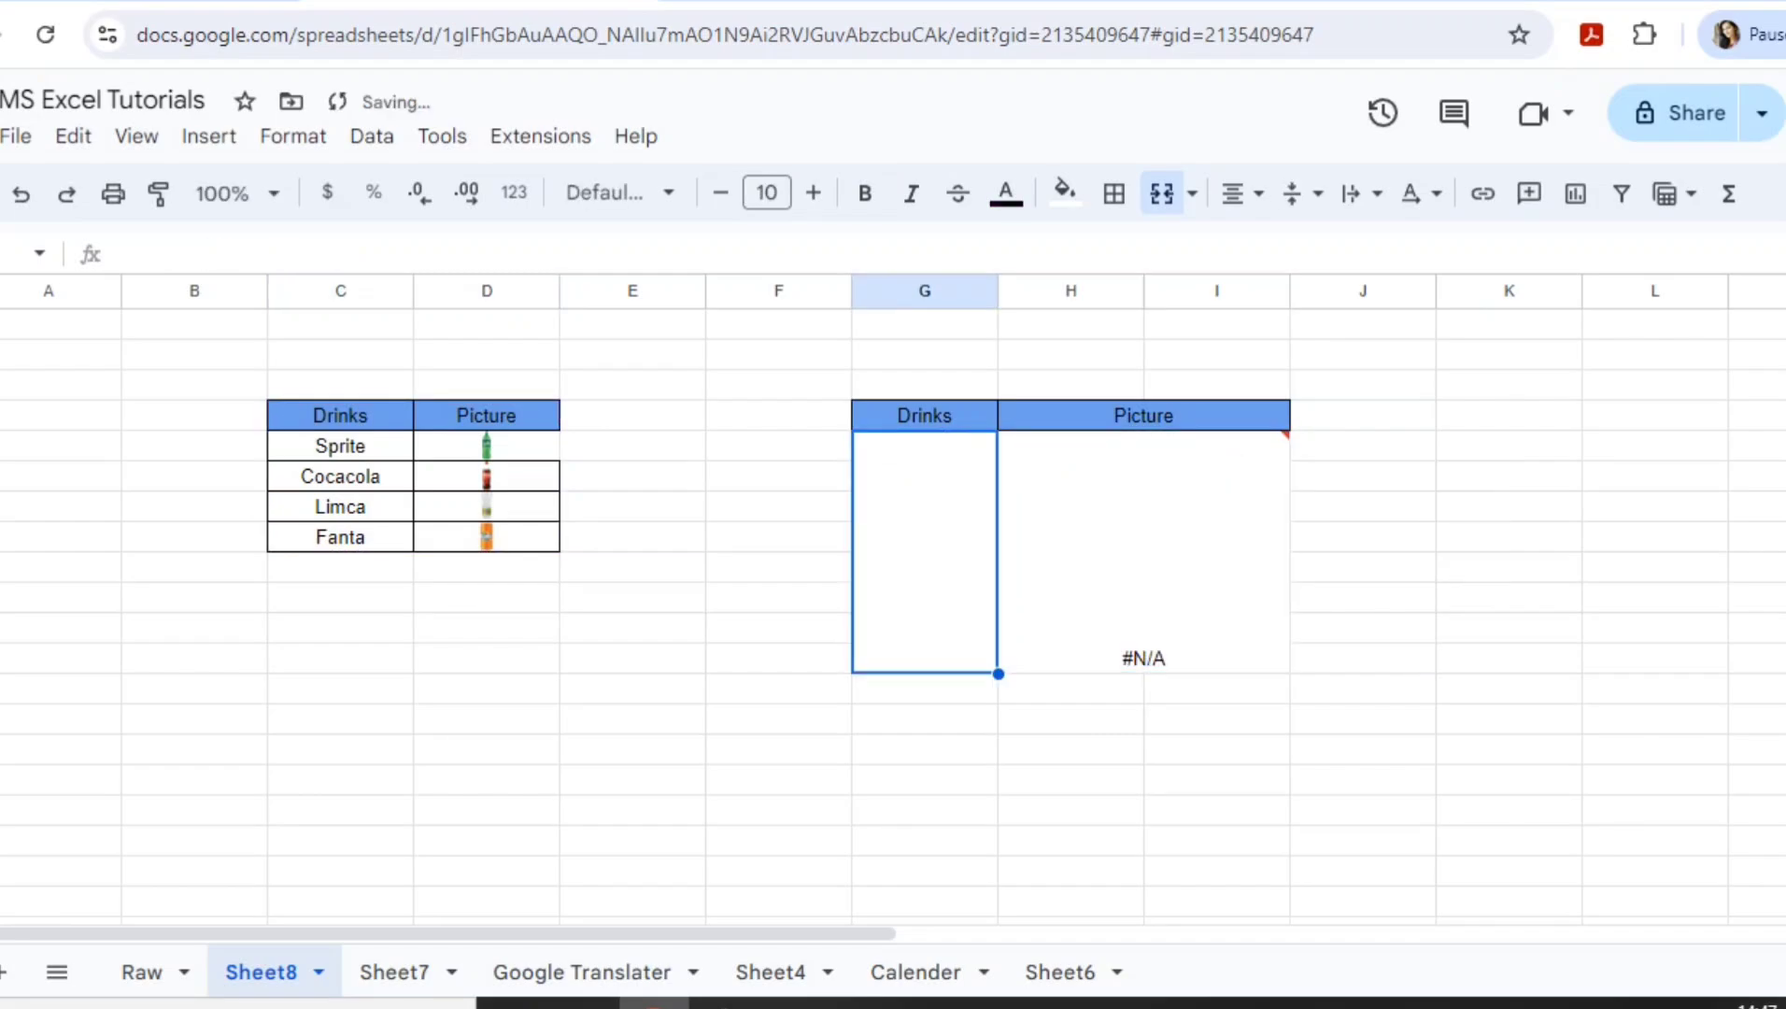
text(Sp)
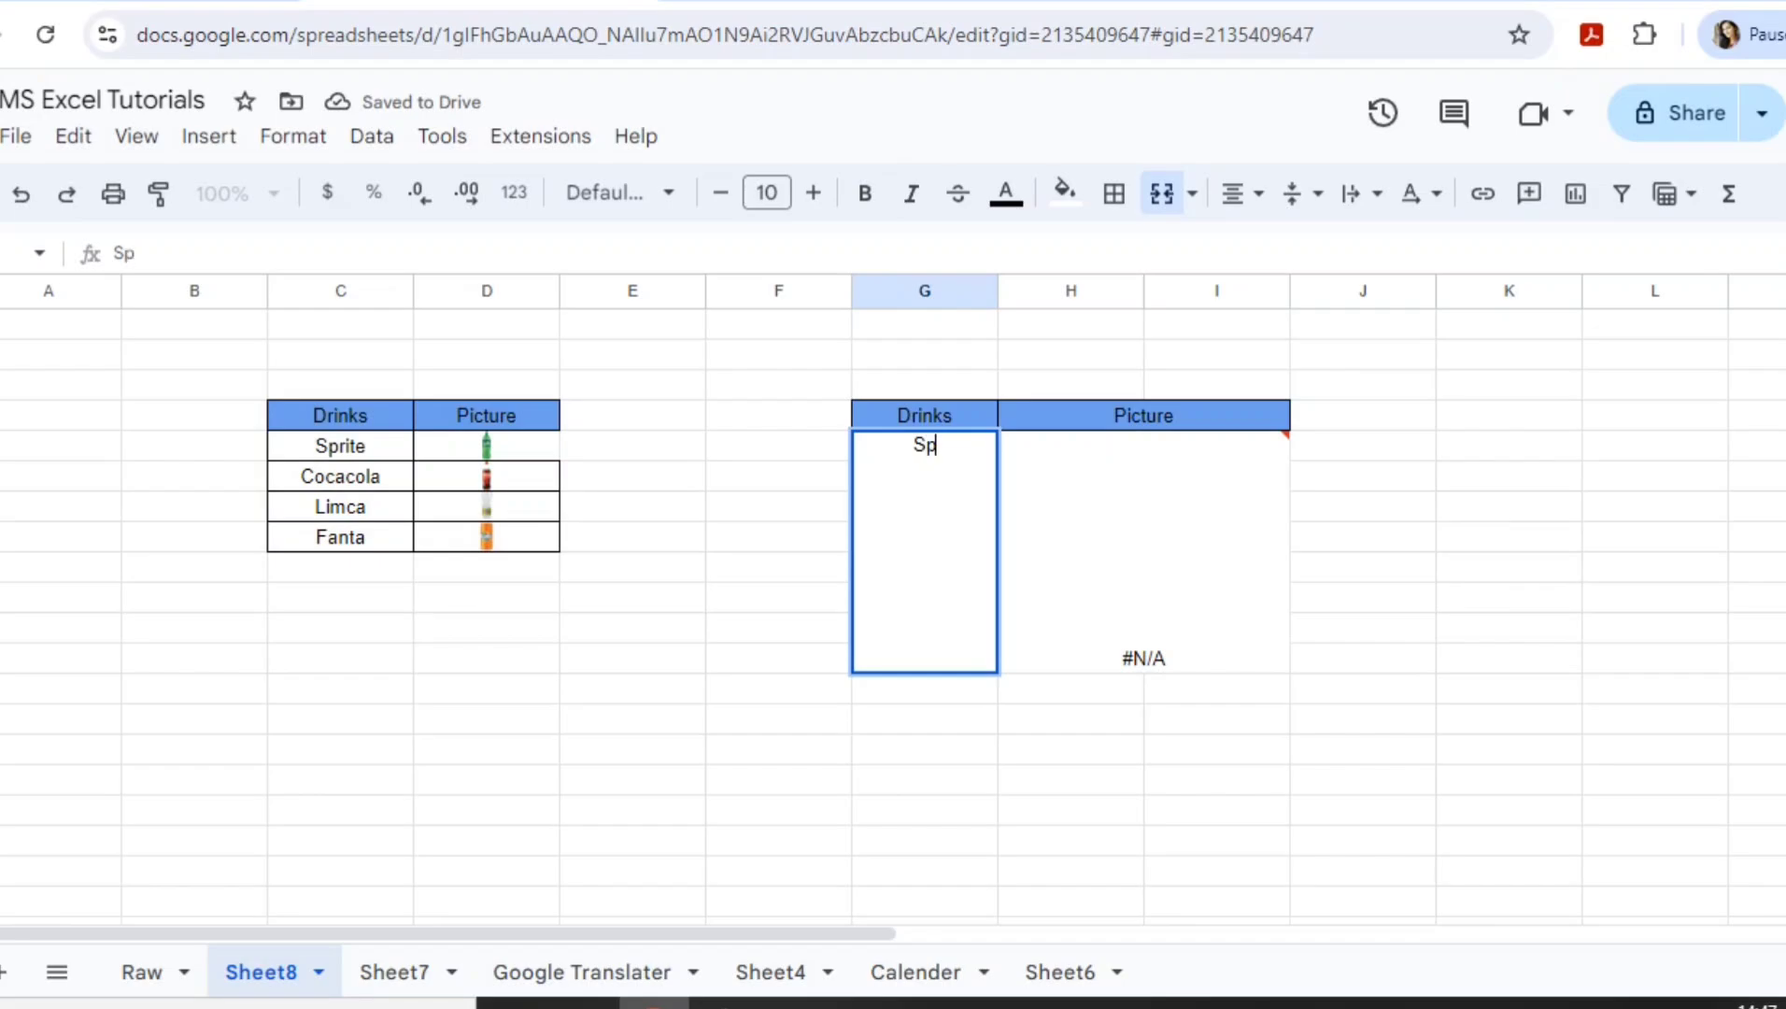
text(rite)
key(ctrl+Return)
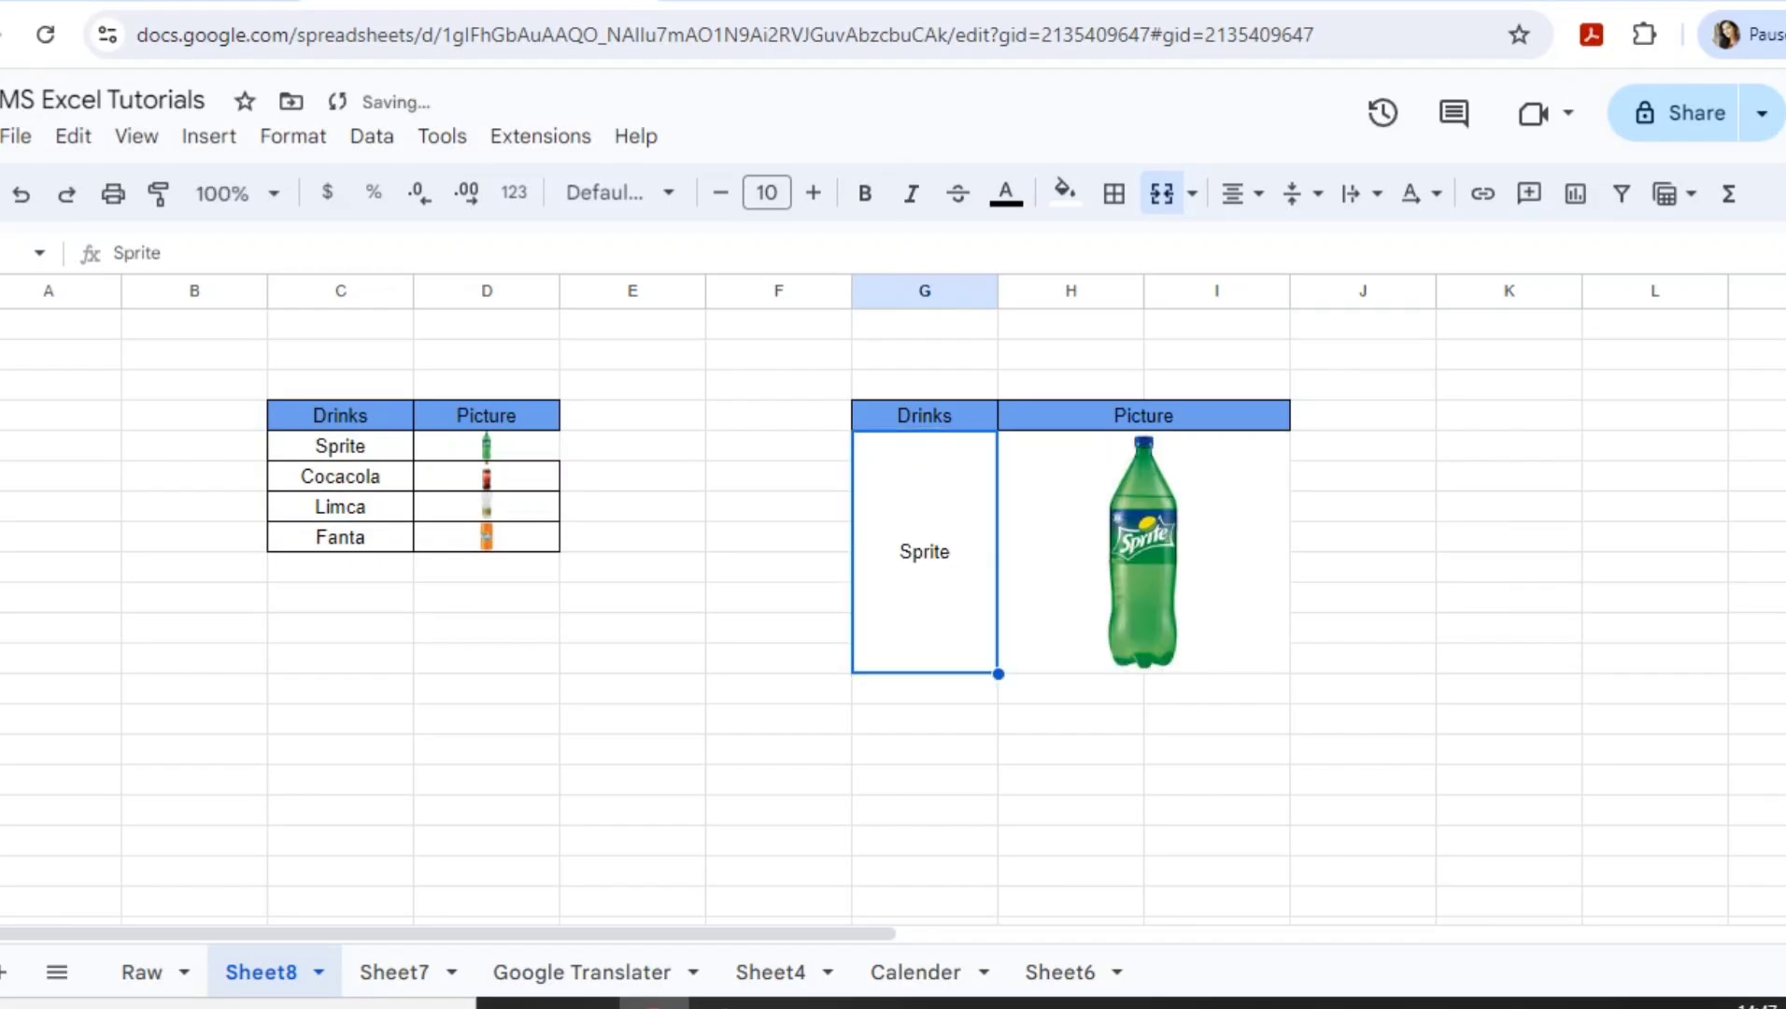
key(Right)
key(Left)
Step: Change the drink name in G5 to Cocacola and select the looked-up picture cell beside it
text(Co)
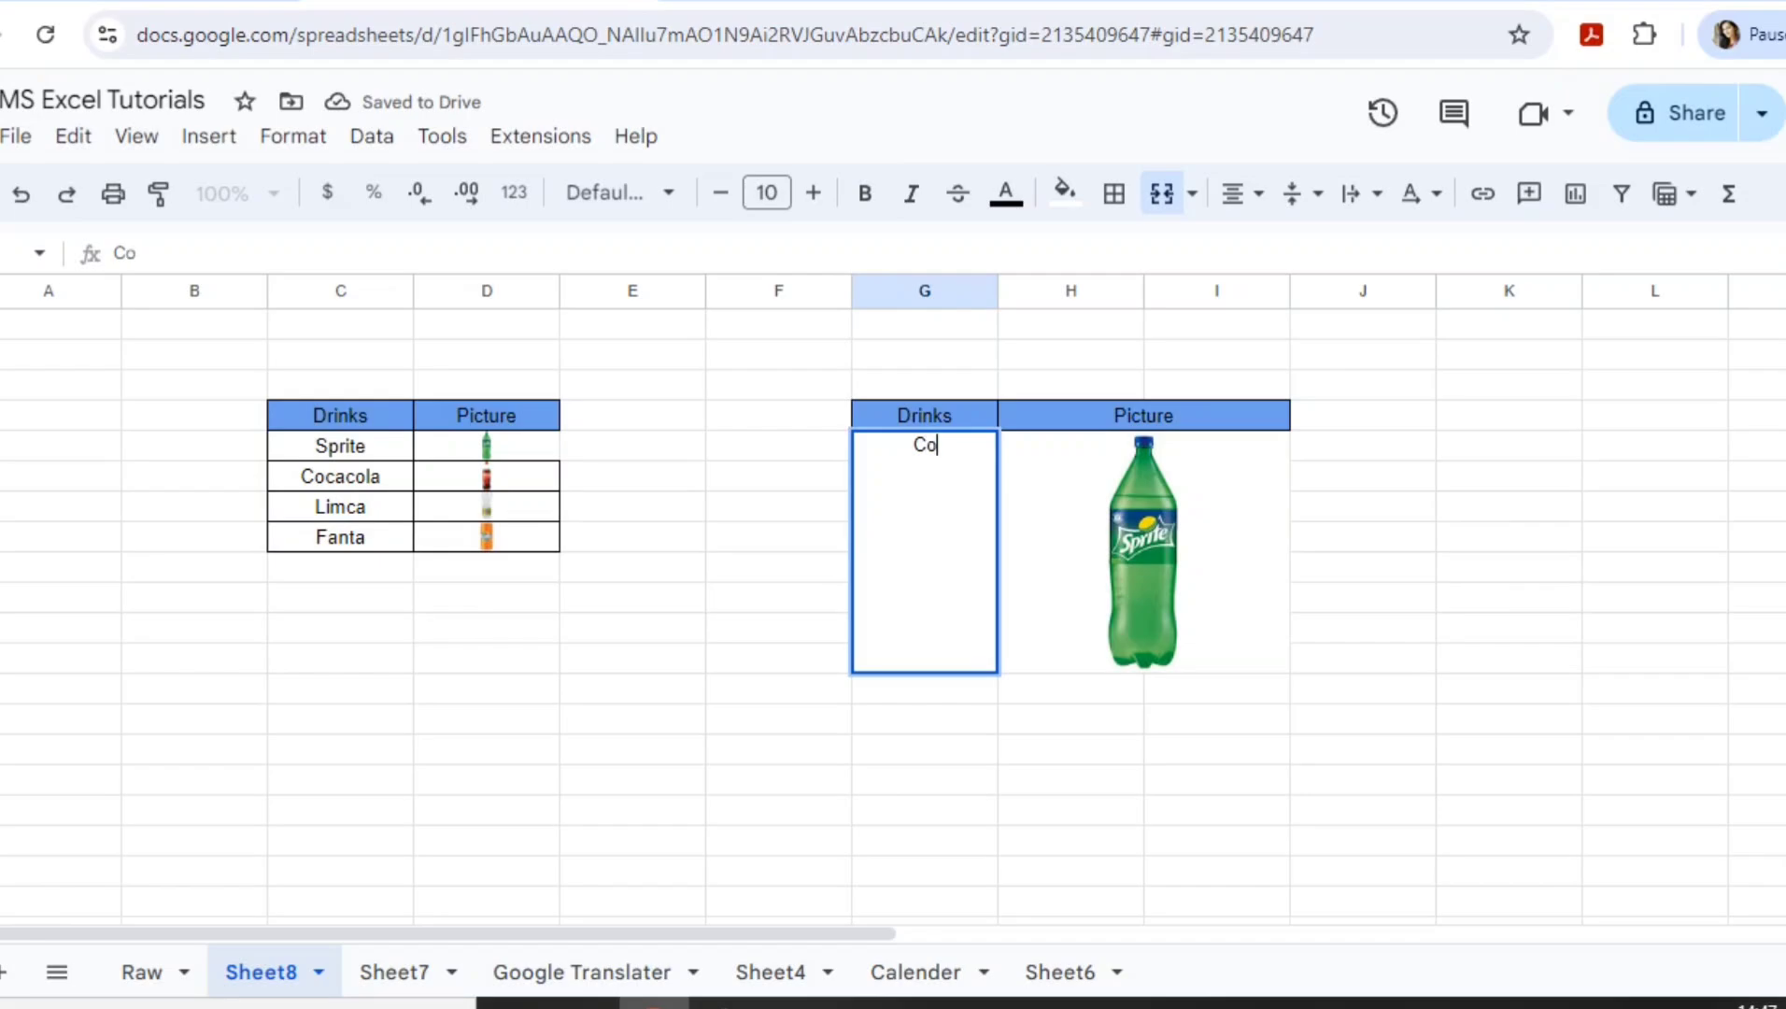
text(cac)
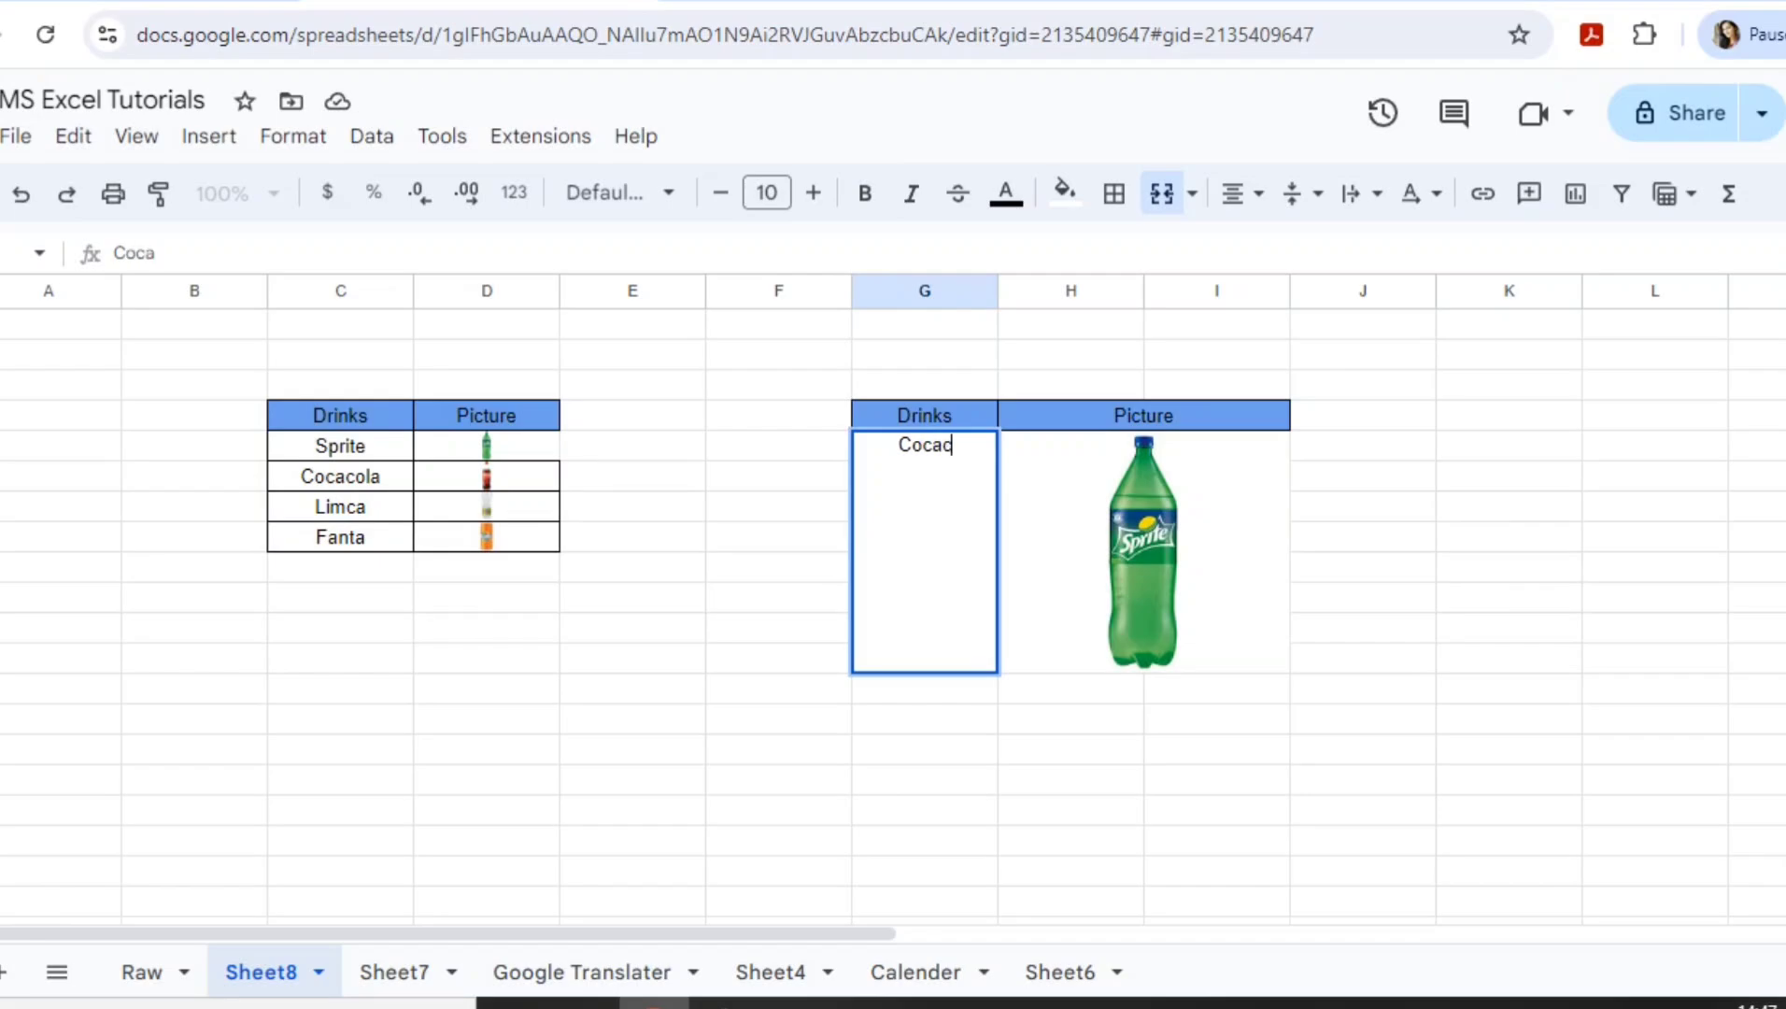
text(ola)
key(Return)
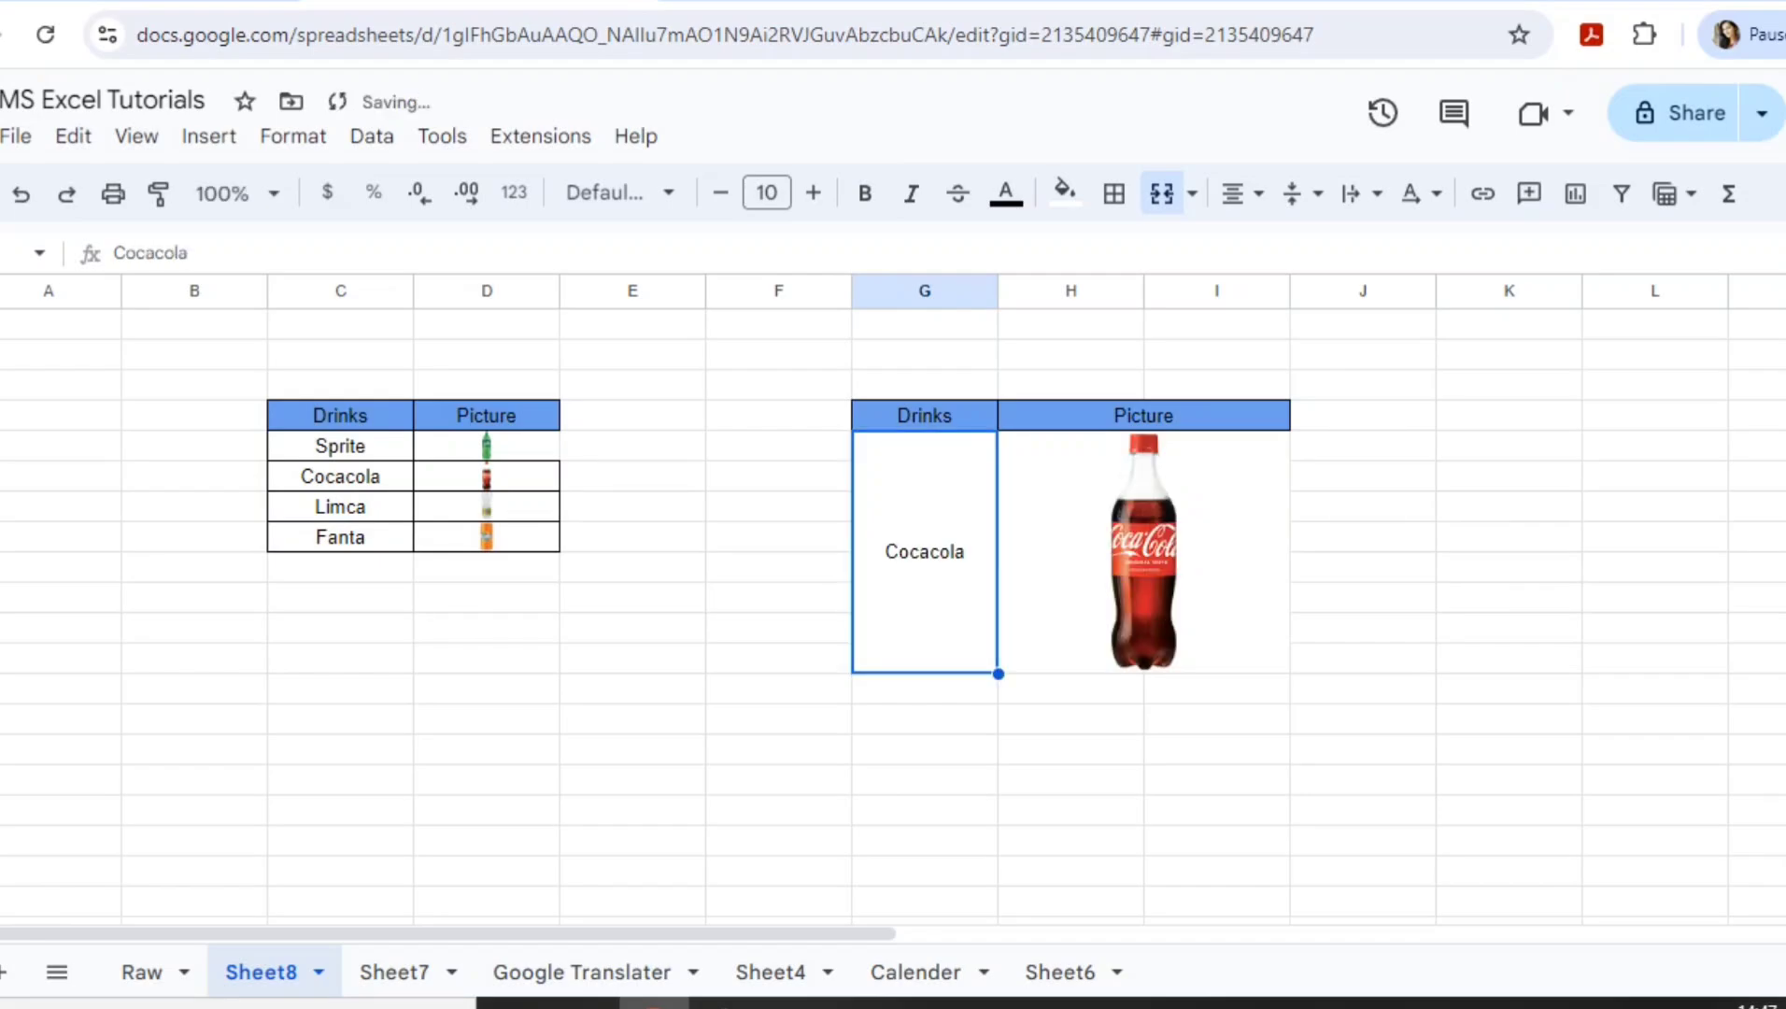
key(Right)
key(Left)
key(Right)
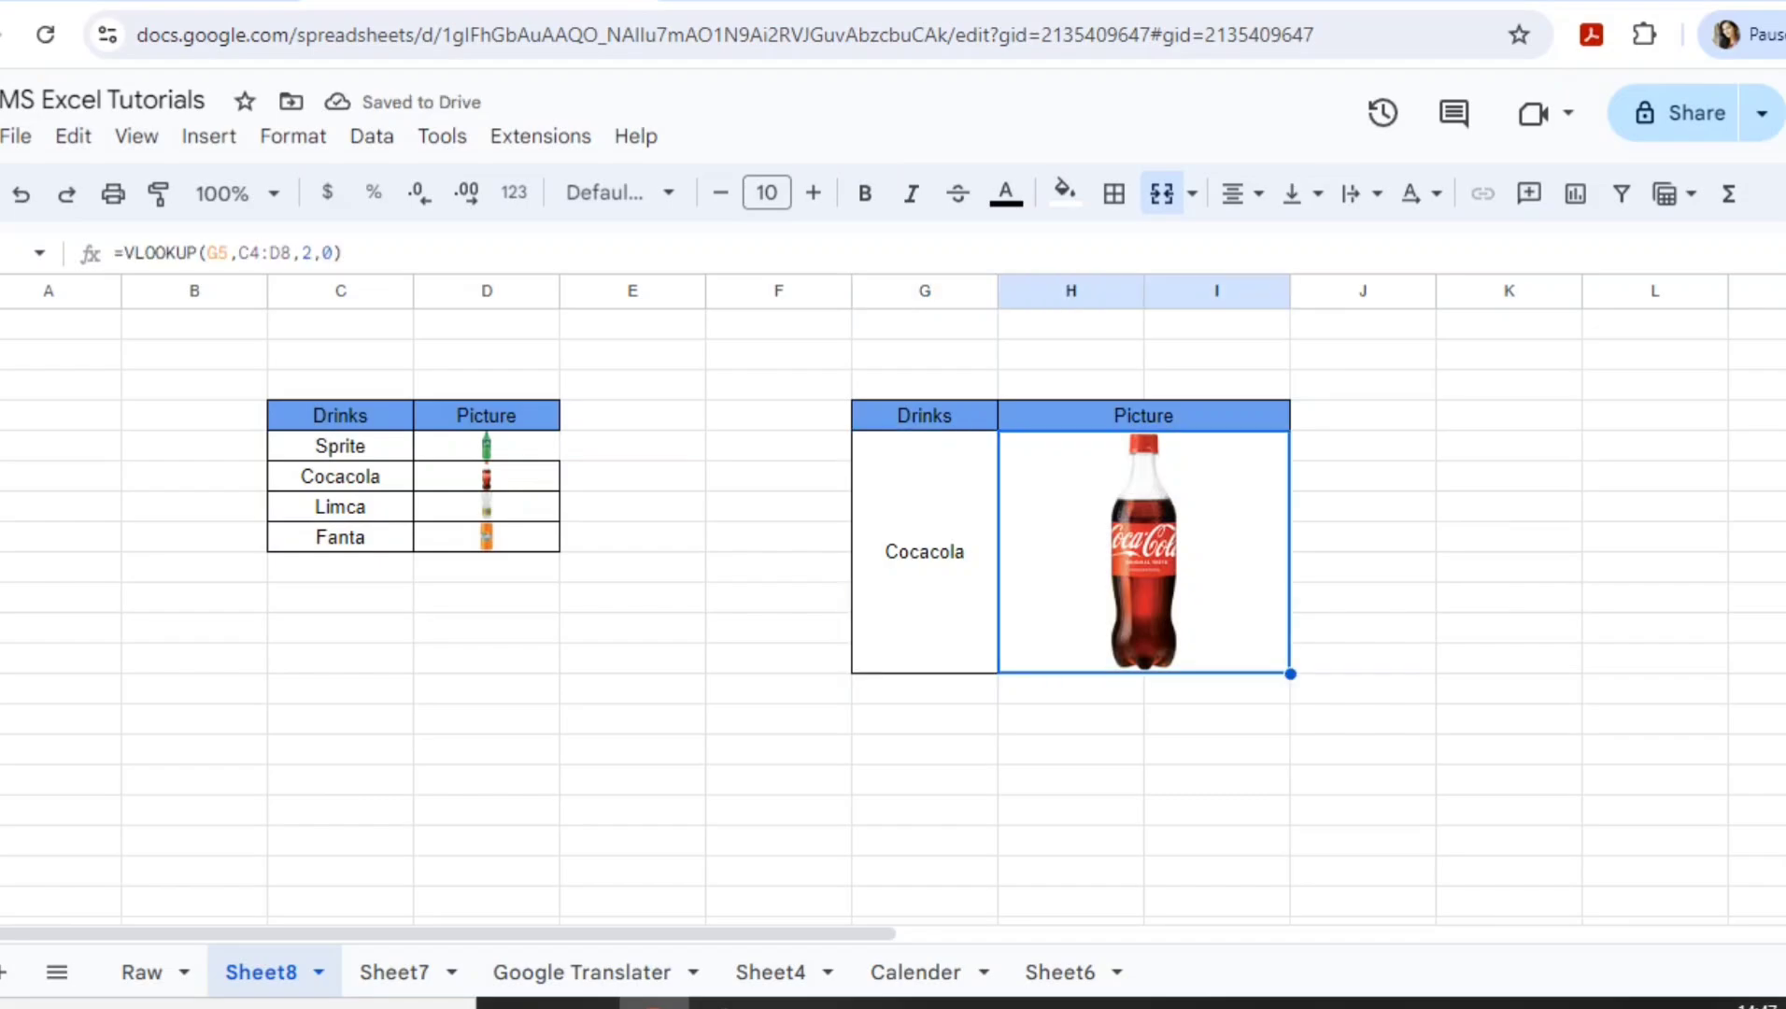